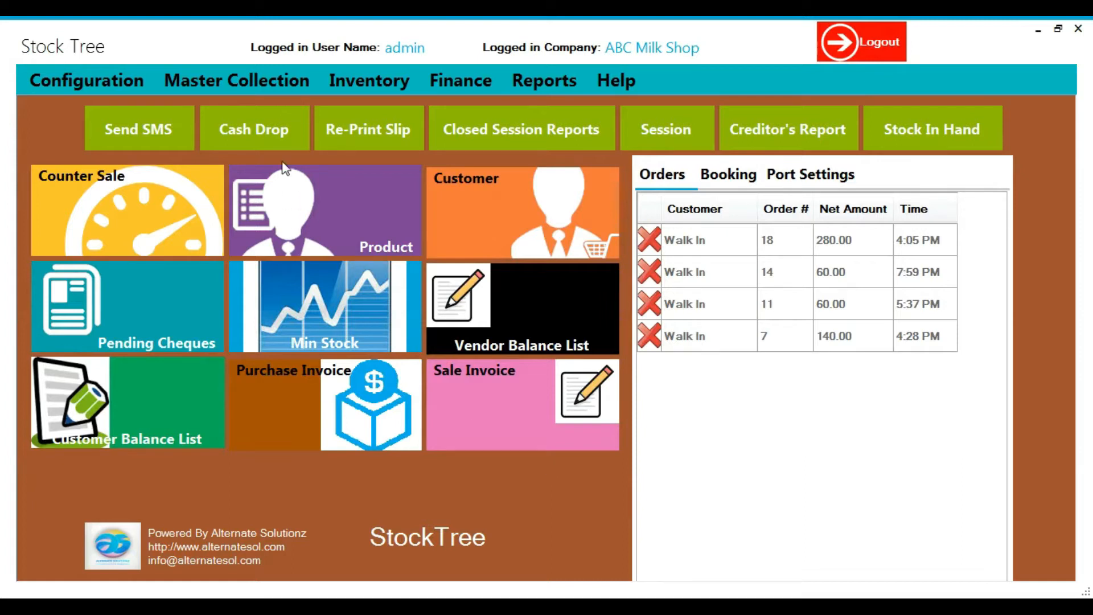
Step: Open the item profile's record history, search the products for "olpers", and clear the search
{"action": "left_click", "coordinate": [238, 85]}
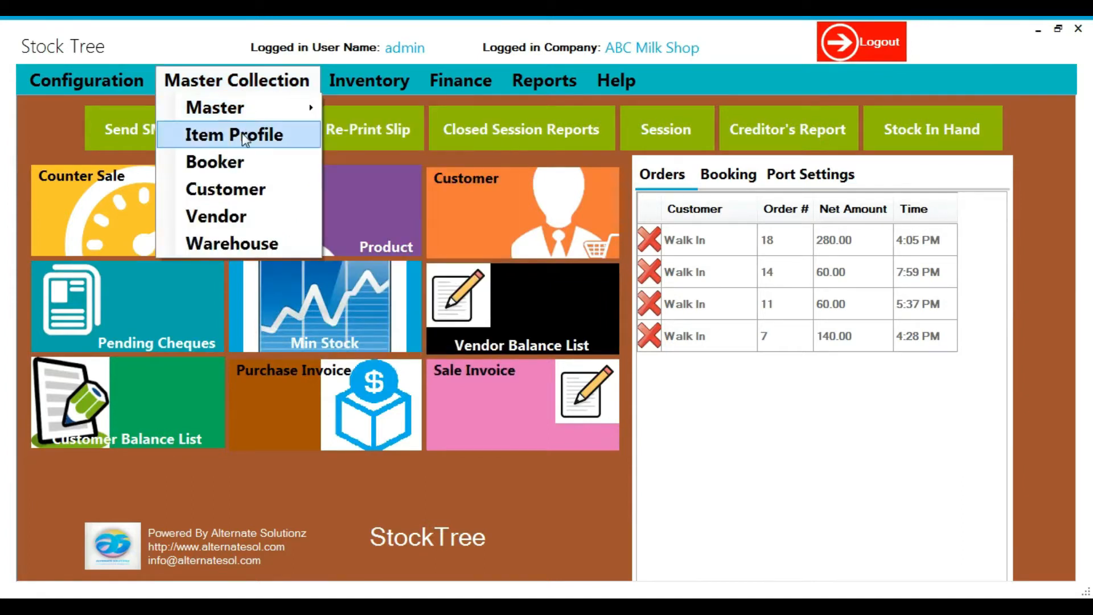
{"action": "left_click", "coordinate": [245, 137]}
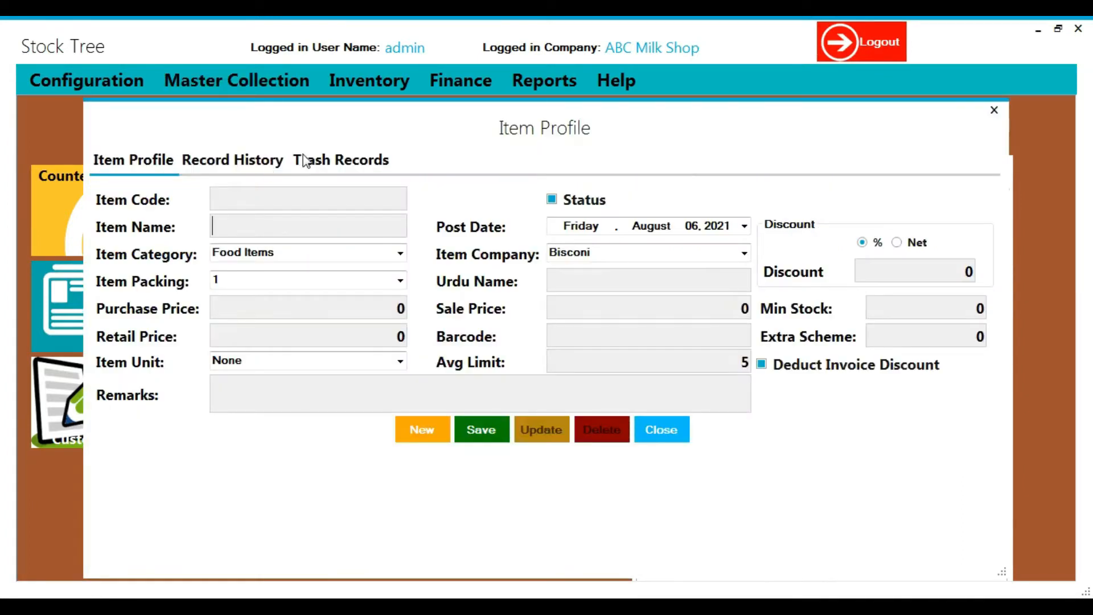
{"action": "left_click", "coordinate": [252, 161]}
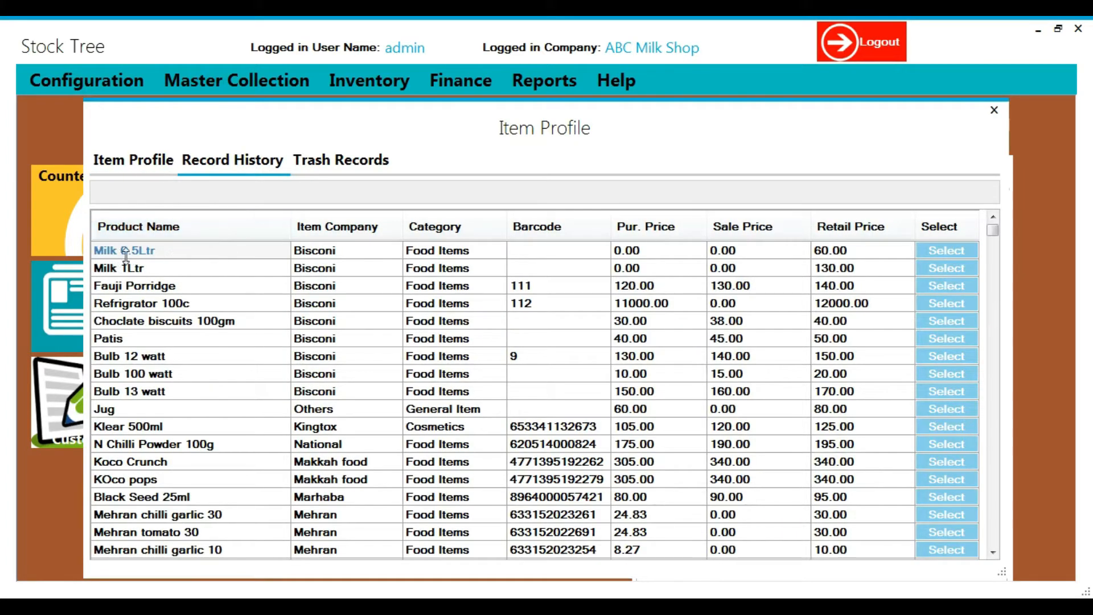
{"action": "left_click", "coordinate": [124, 272]}
{"action": "left_click", "coordinate": [159, 191]}
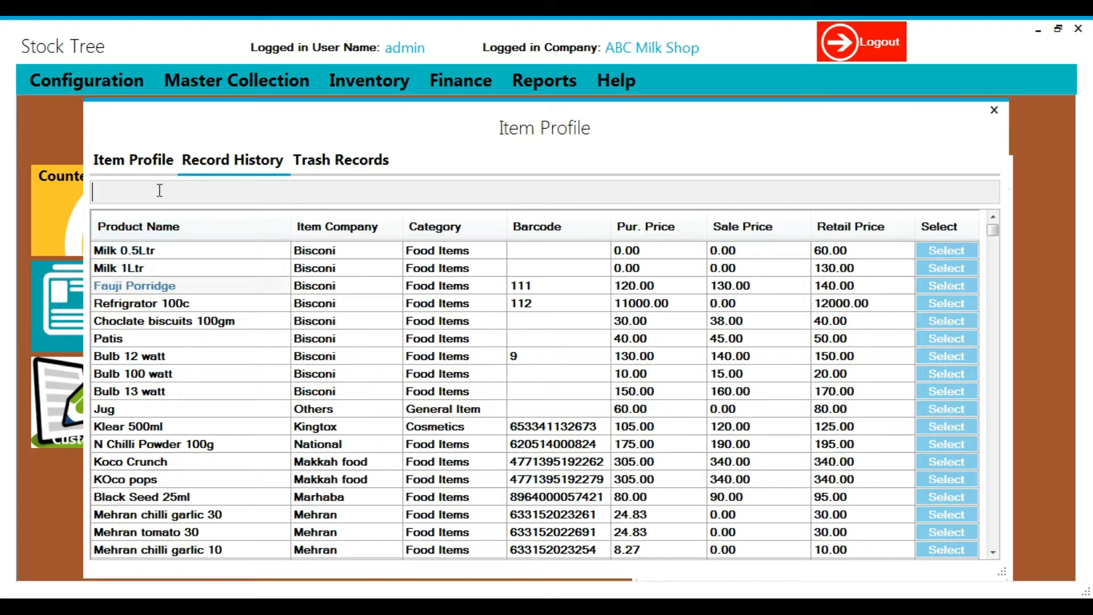
{"action": "type", "text": "olper"}
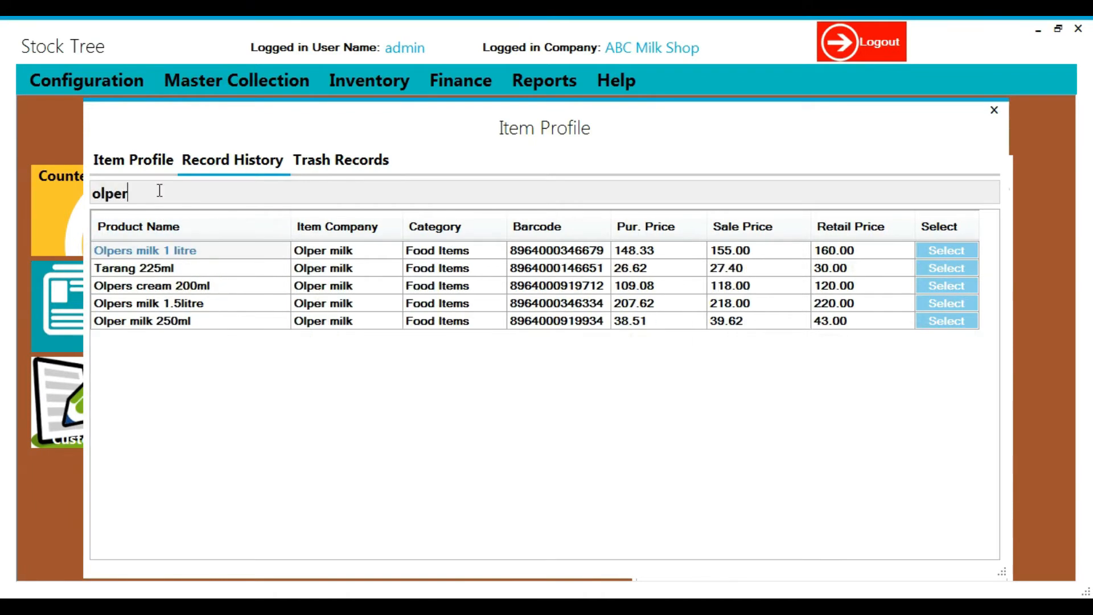
{"action": "type", "text": "s"}
{"action": "key", "text": "ctrl+a"}
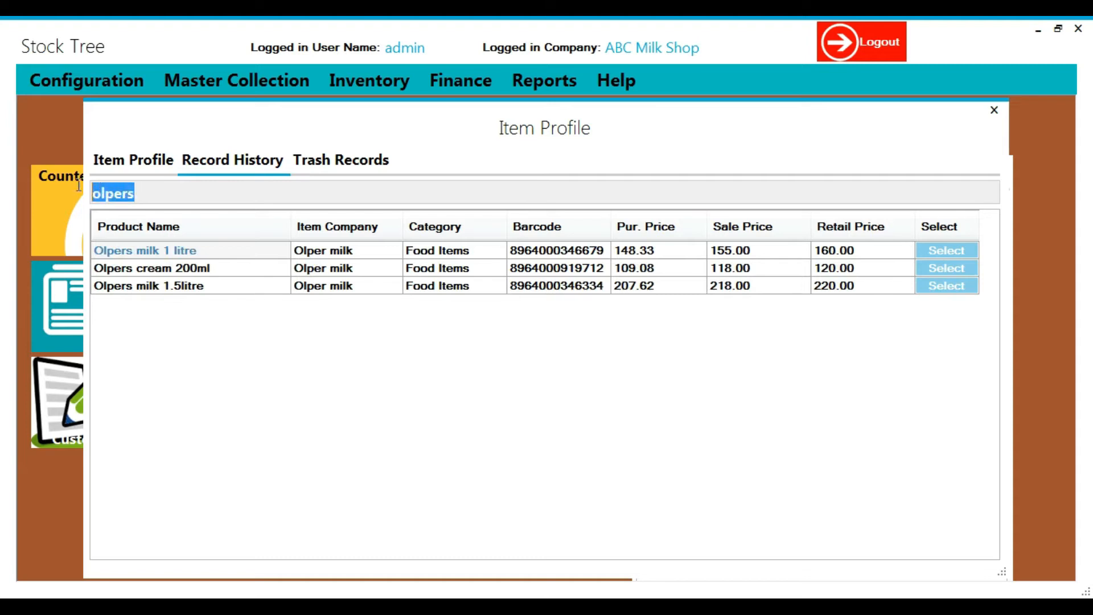
{"action": "key", "text": "BackSpace"}
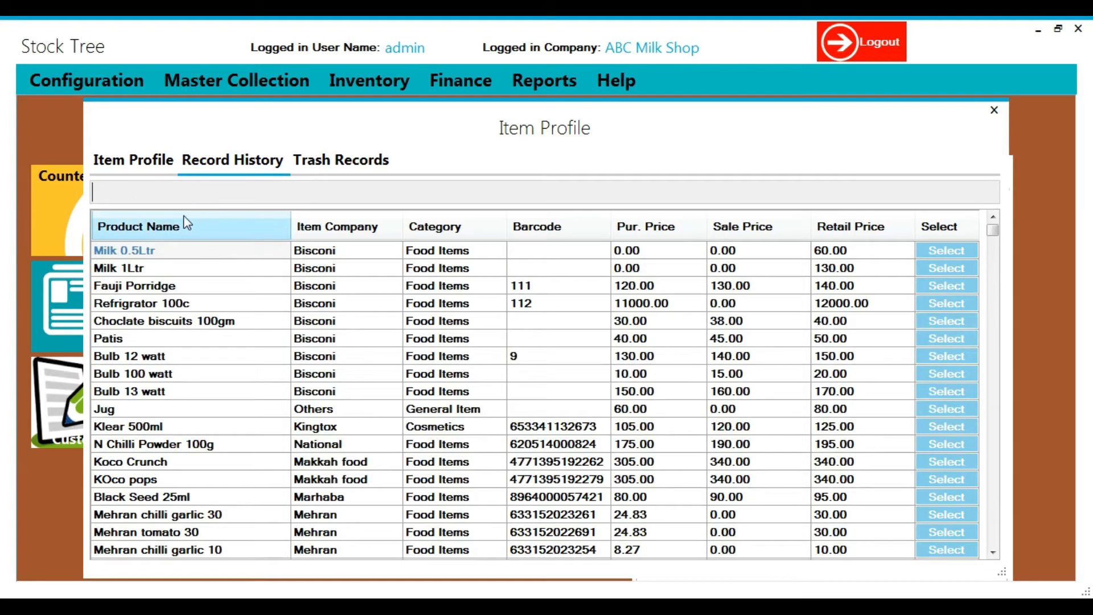
Step: Create and save a new item named "Milk 1.5 ltr" with a retail price of 160
{"action": "left_click", "coordinate": [136, 162]}
{"action": "left_click", "coordinate": [213, 165]}
{"action": "left_click", "coordinate": [135, 162]}
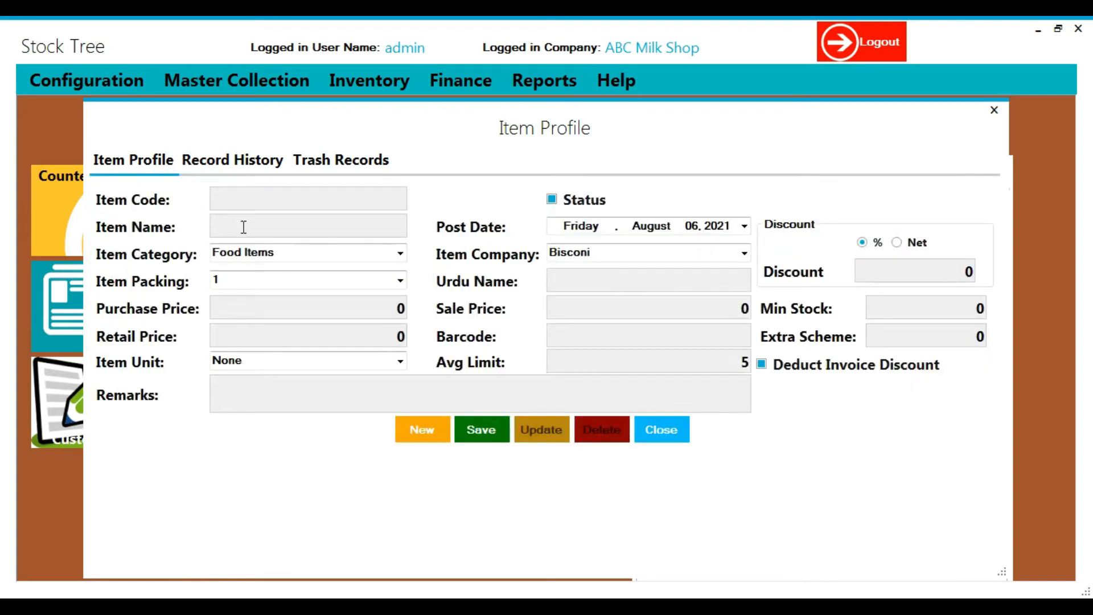
{"action": "type", "text": "Milk 1.5 ltr"}
{"action": "left_click", "coordinate": [316, 336]}
{"action": "type", "text": "16"}
{"action": "left_click", "coordinate": [479, 431]}
{"action": "left_click", "coordinate": [784, 321]}
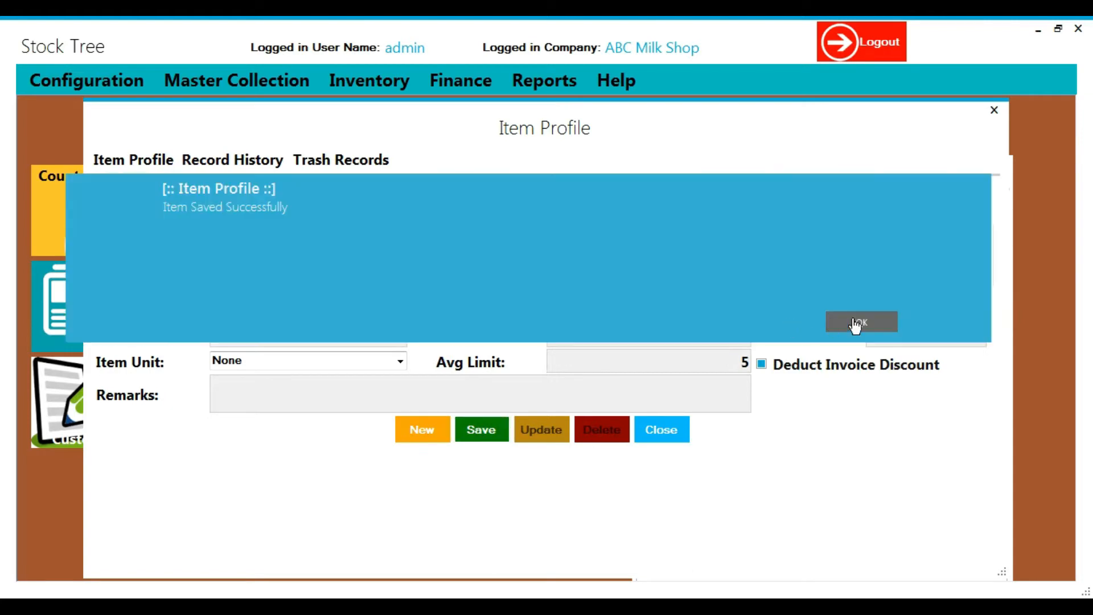
{"action": "left_click", "coordinate": [856, 323]}
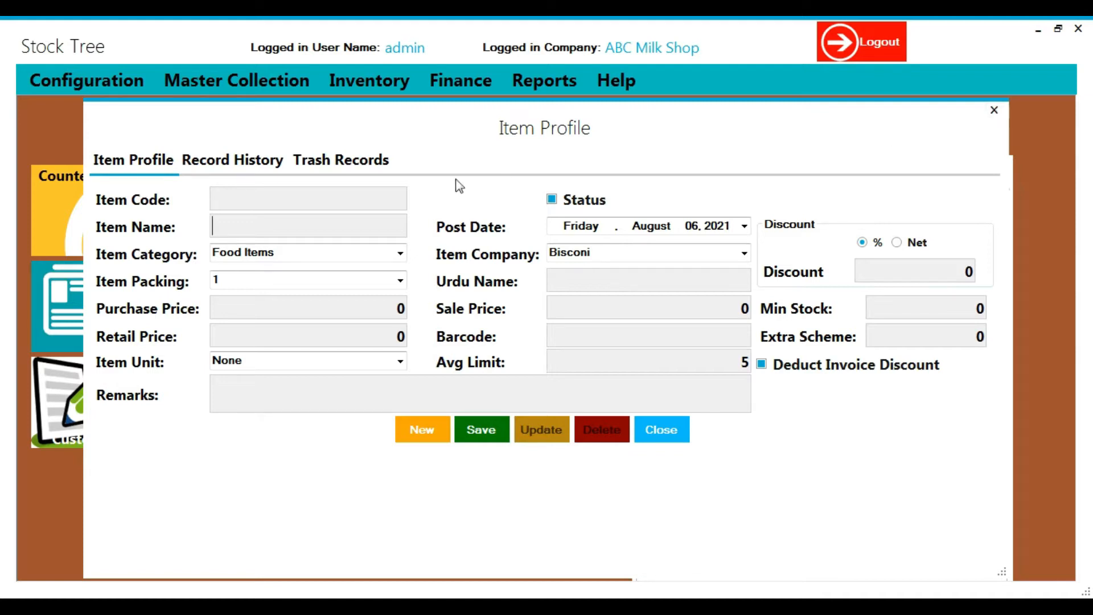
Step: Open the Milk 1.5 ltr record from the history and update it with barcode 299
{"action": "left_click", "coordinate": [253, 162]}
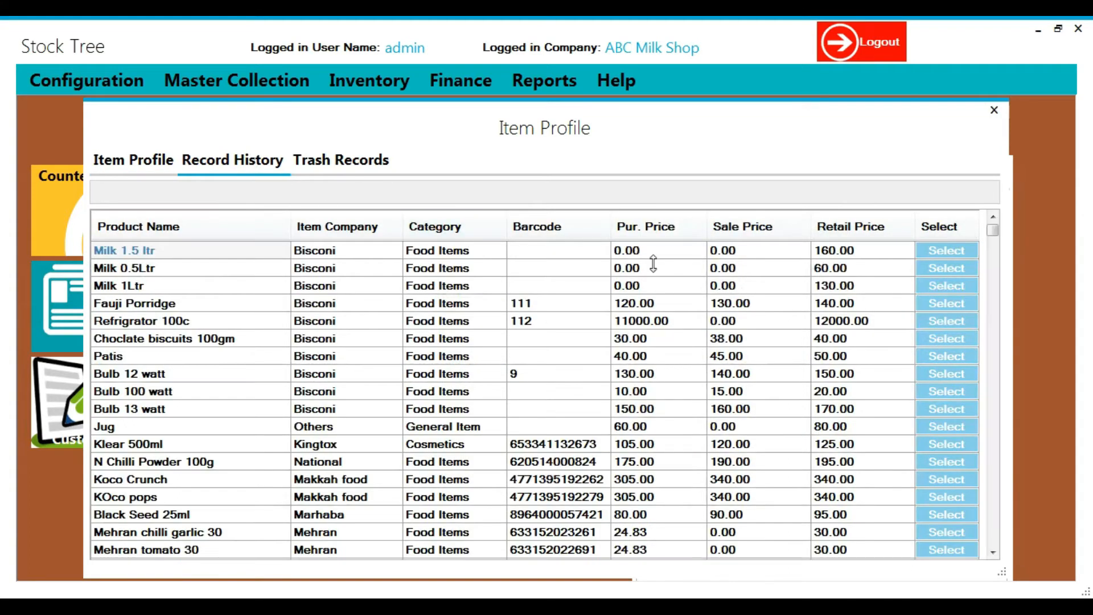
{"action": "left_click", "coordinate": [947, 251]}
{"action": "left_click", "coordinate": [588, 329]}
{"action": "type", "text": "299"}
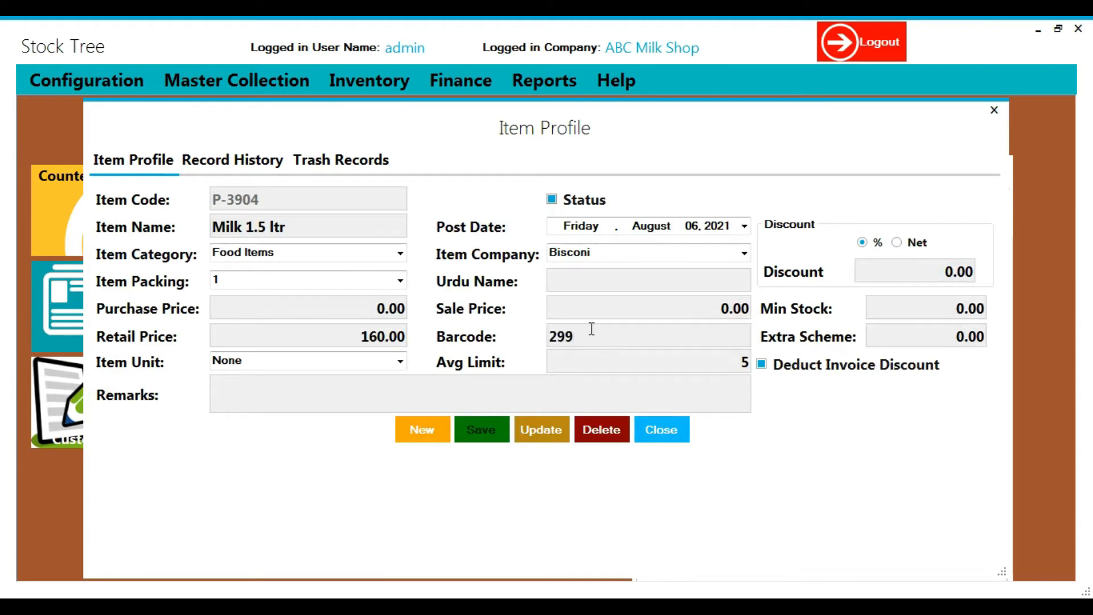
{"action": "left_click", "coordinate": [548, 433]}
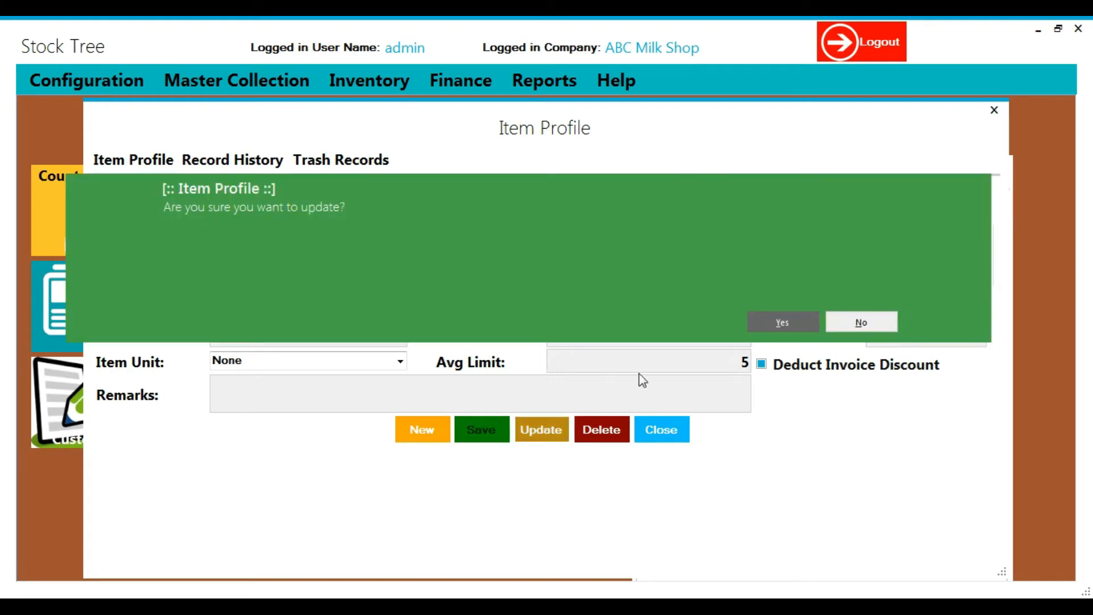
{"action": "left_click", "coordinate": [791, 319]}
{"action": "left_click", "coordinate": [863, 322]}
Step: Open the Milk 0.5Ltr record from the history and update it with barcode 298
{"action": "left_click", "coordinate": [246, 155]}
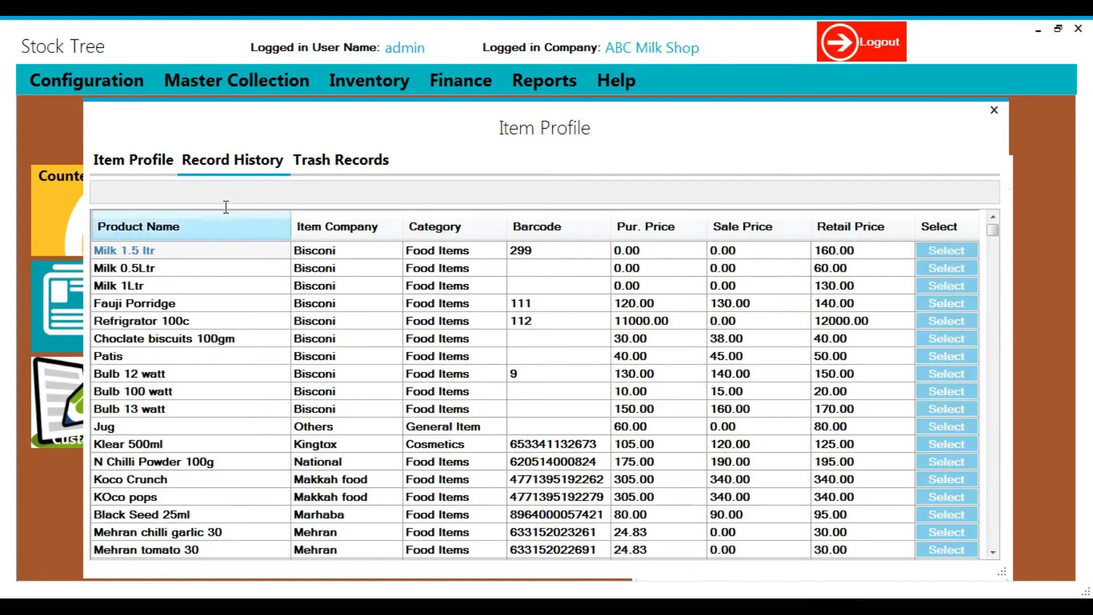
{"action": "left_click", "coordinate": [206, 269]}
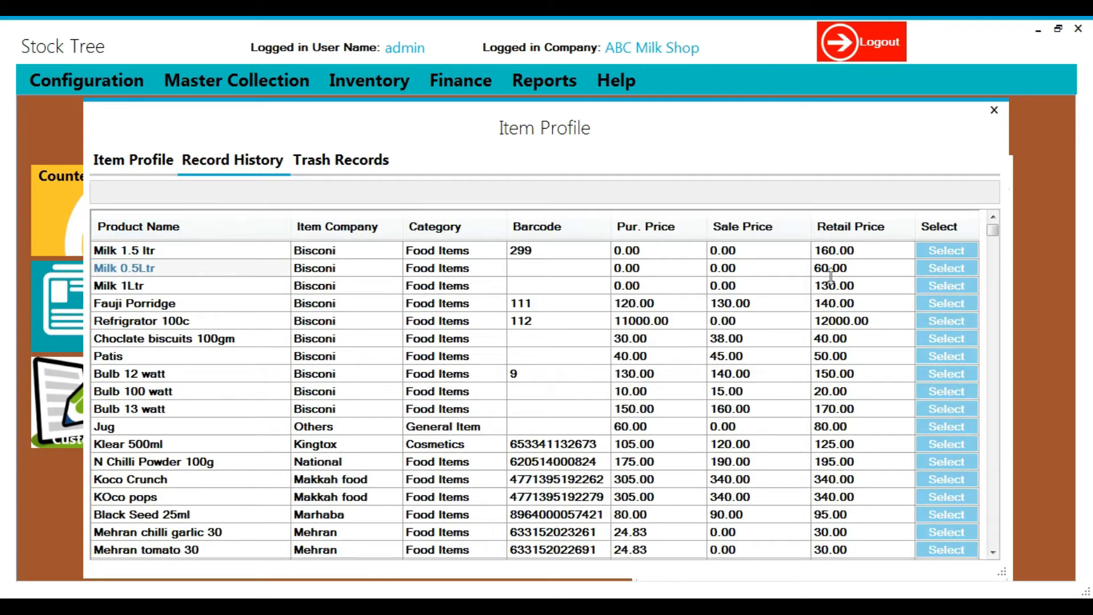
{"action": "left_click", "coordinate": [945, 269]}
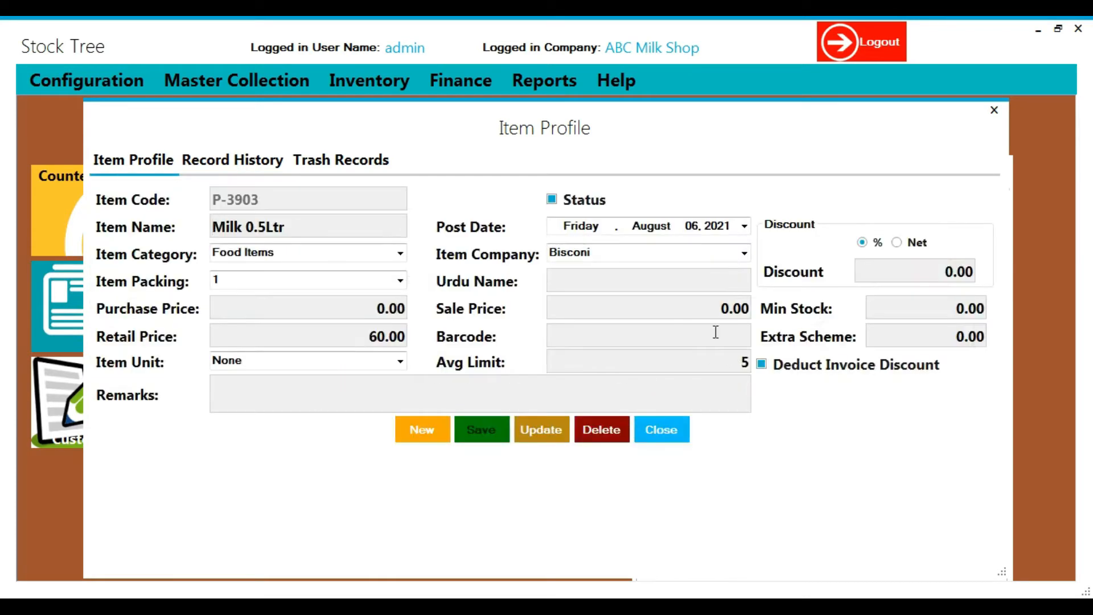
{"action": "type", "text": "298"}
{"action": "left_click", "coordinate": [542, 433]}
{"action": "left_click", "coordinate": [783, 326]}
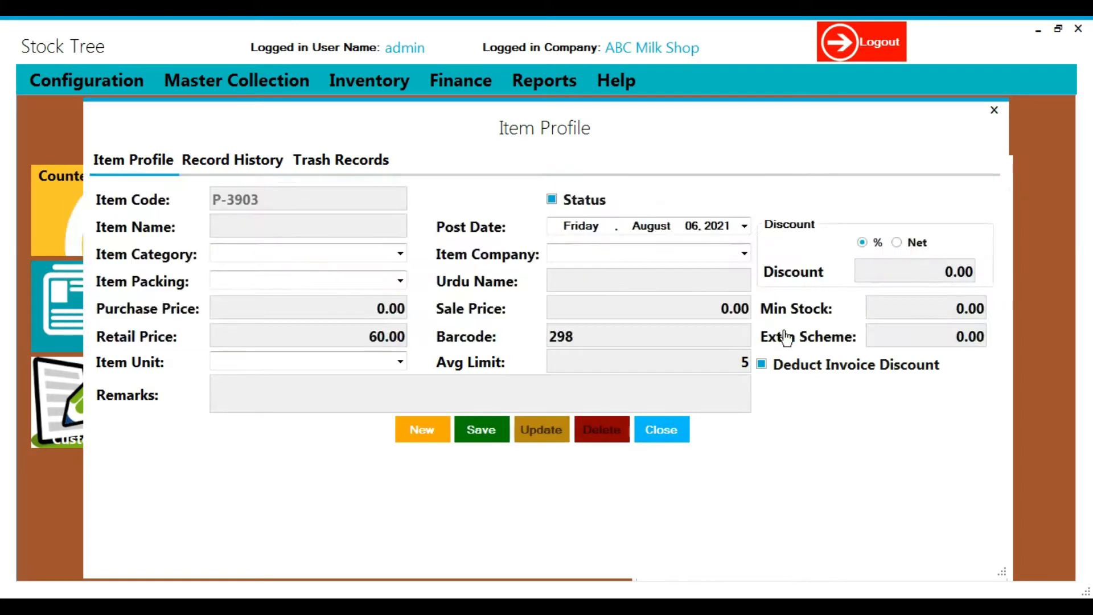
{"action": "left_click", "coordinate": [843, 325]}
Step: Update the Milk 1Ltr record with barcode 297 and close the item profile form
{"action": "left_click", "coordinate": [226, 161]}
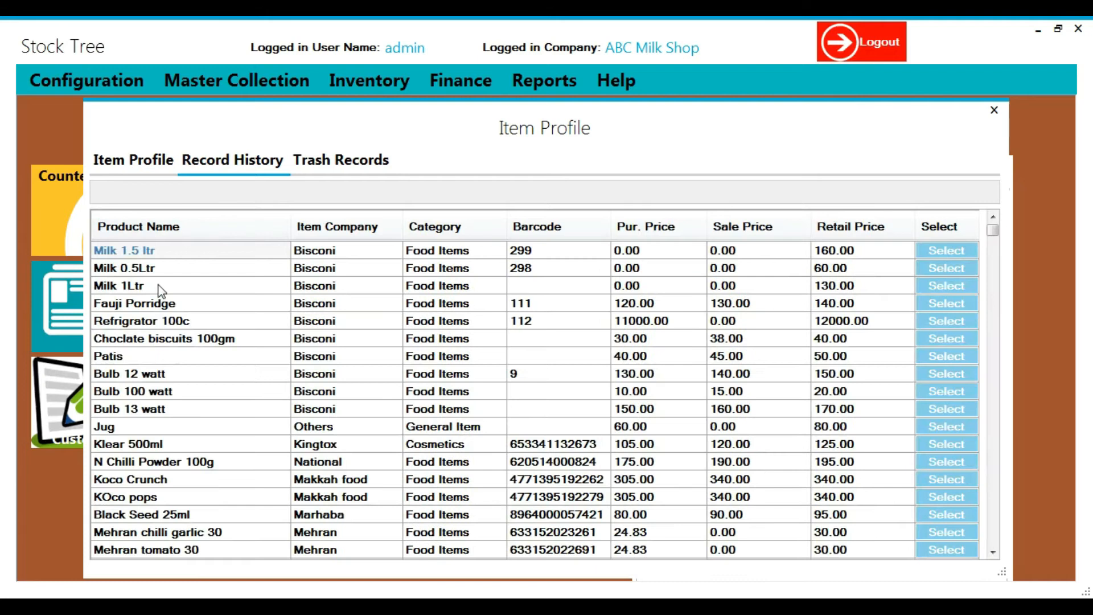
{"action": "left_click", "coordinate": [947, 286]}
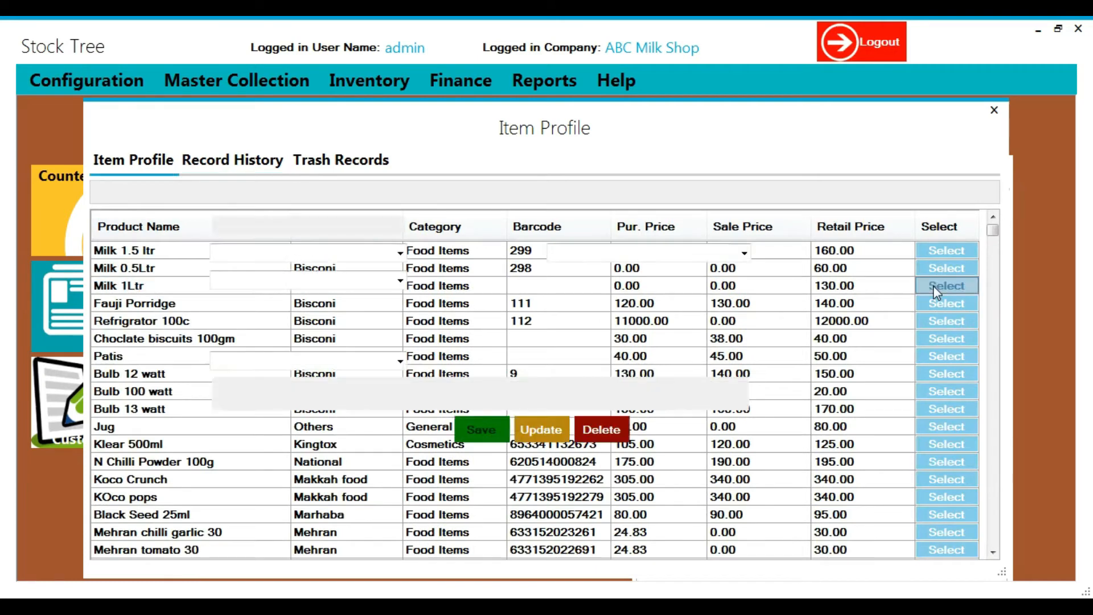
{"action": "left_click", "coordinate": [670, 342]}
{"action": "type", "text": "297"}
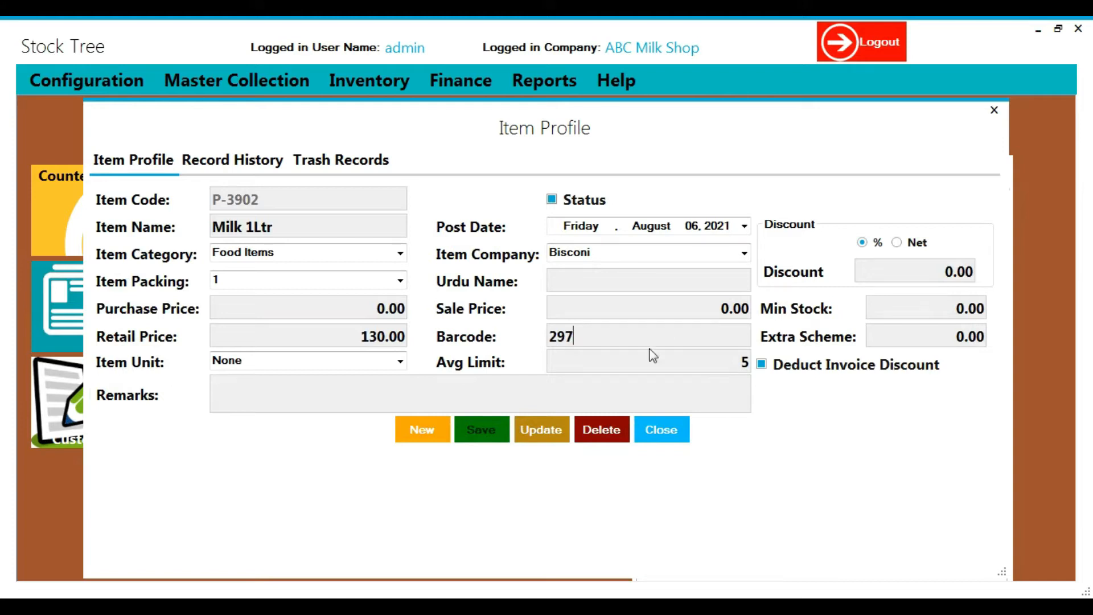
{"action": "left_click", "coordinate": [544, 436]}
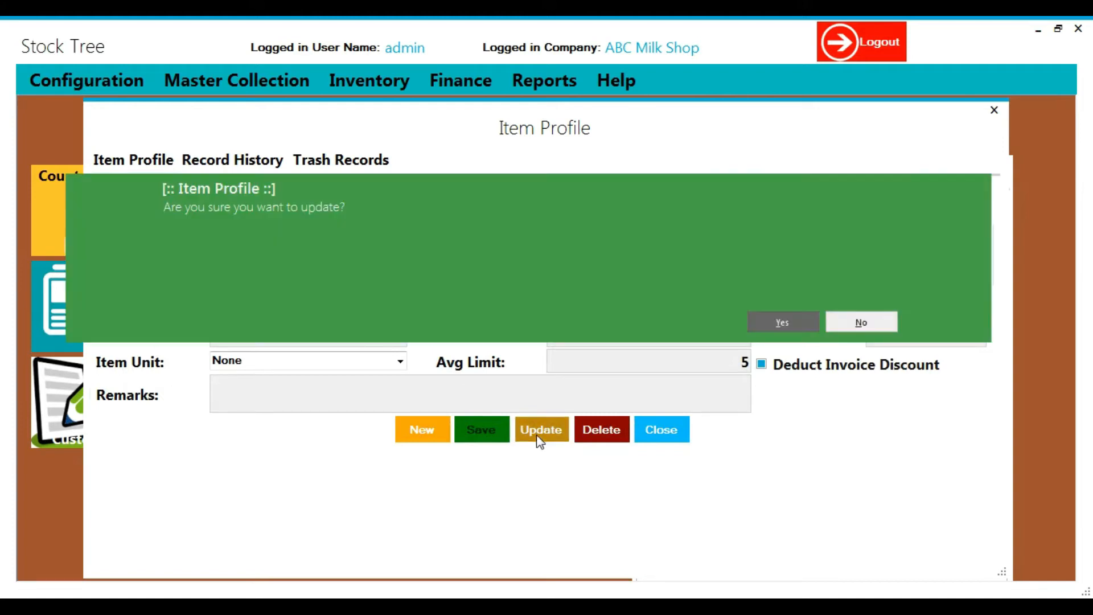
{"action": "left_click", "coordinate": [789, 320]}
{"action": "left_click", "coordinate": [852, 324]}
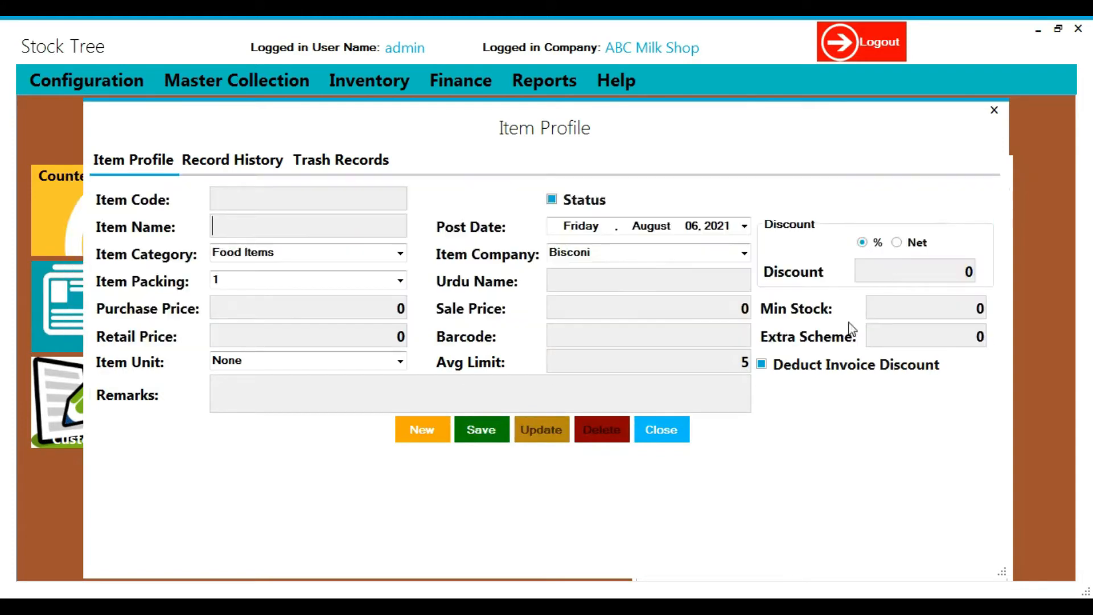
{"action": "left_click", "coordinate": [994, 110]}
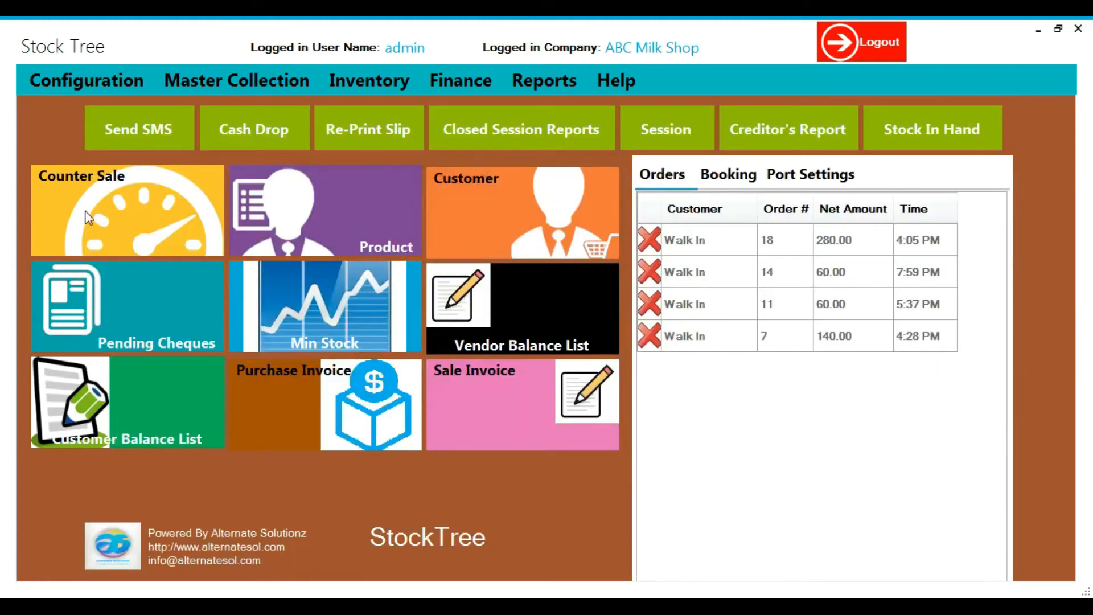
Step: Examine the session window's status, available shifts and opening balance, and close it without making changes
{"action": "left_click", "coordinate": [673, 140]}
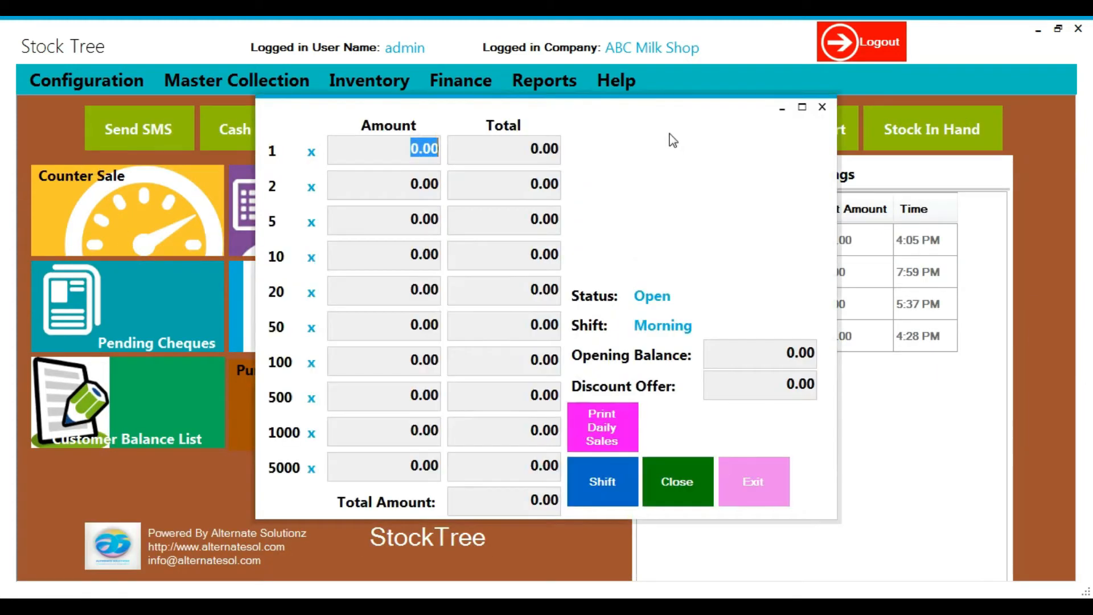
{"action": "left_click", "coordinate": [601, 481]}
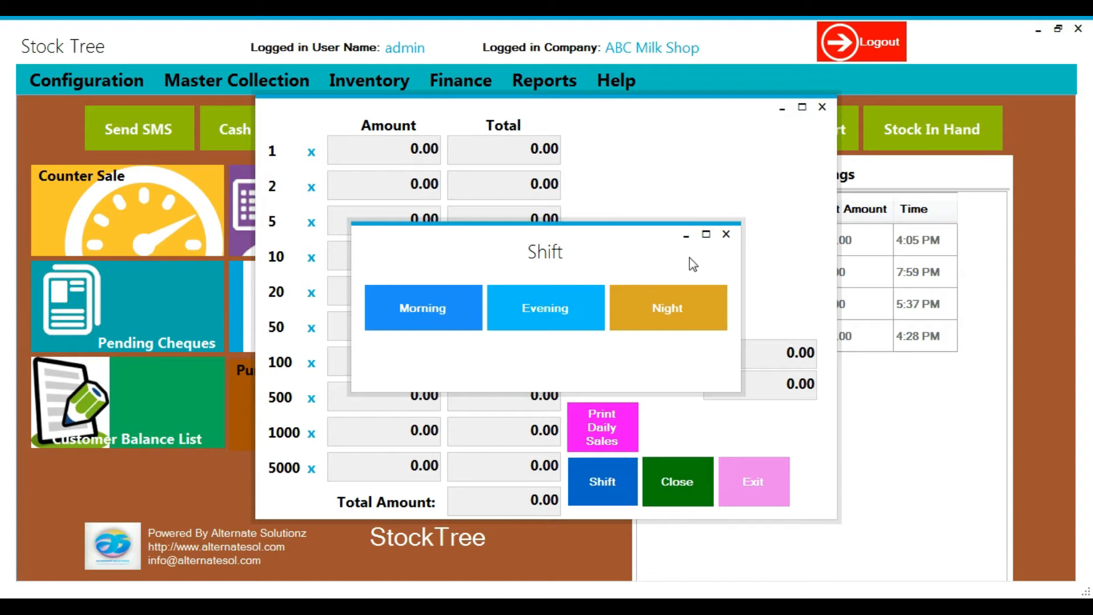
{"action": "left_click", "coordinate": [726, 234]}
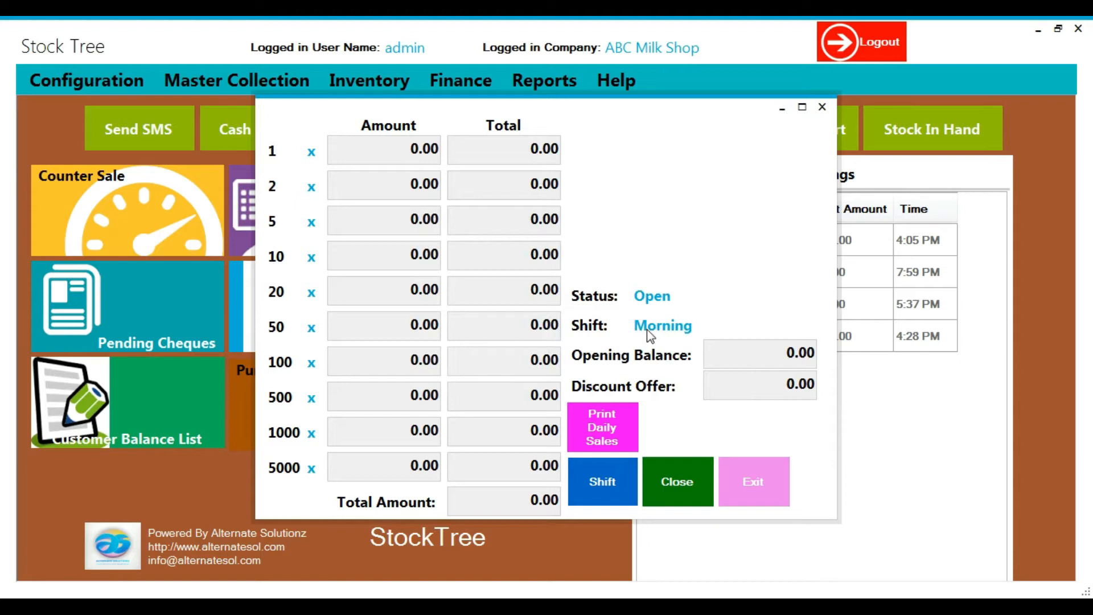
{"action": "double_click", "coordinate": [782, 355]}
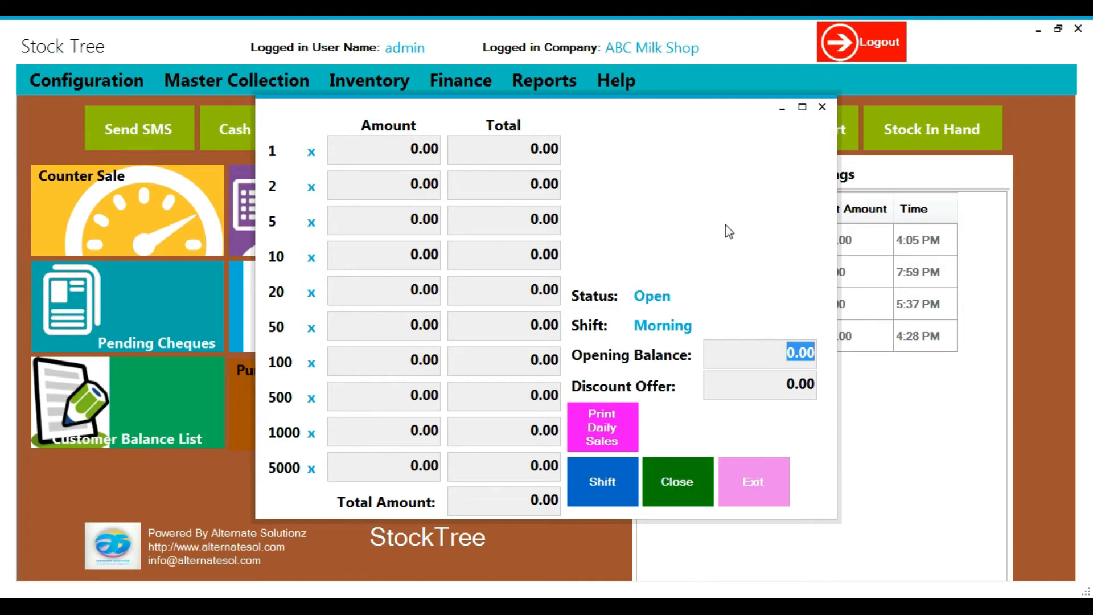
{"action": "left_click", "coordinate": [822, 107]}
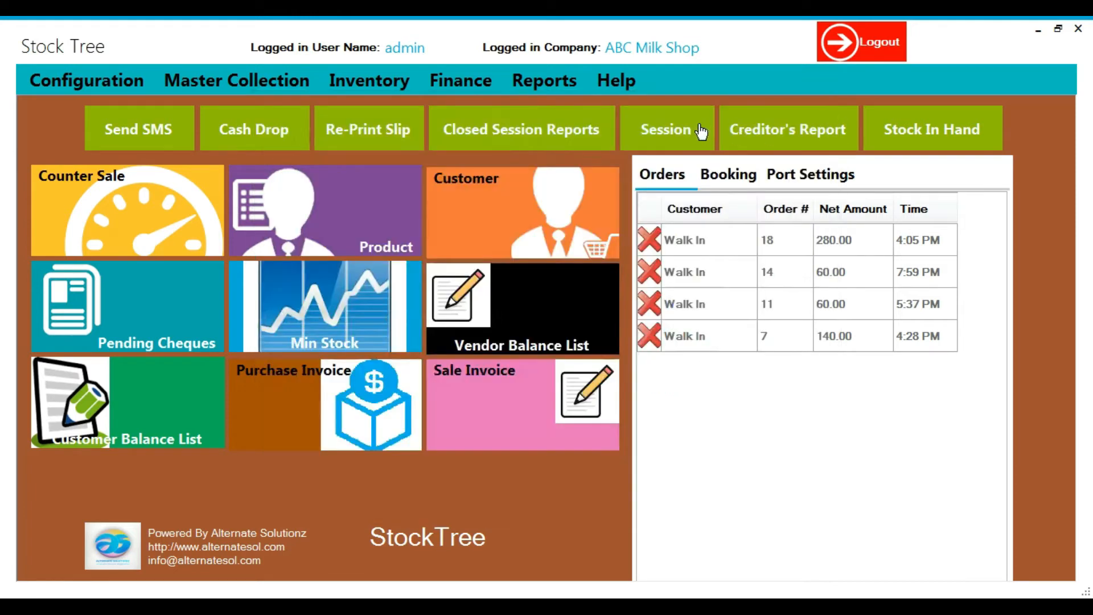
{"action": "left_click", "coordinate": [670, 132]}
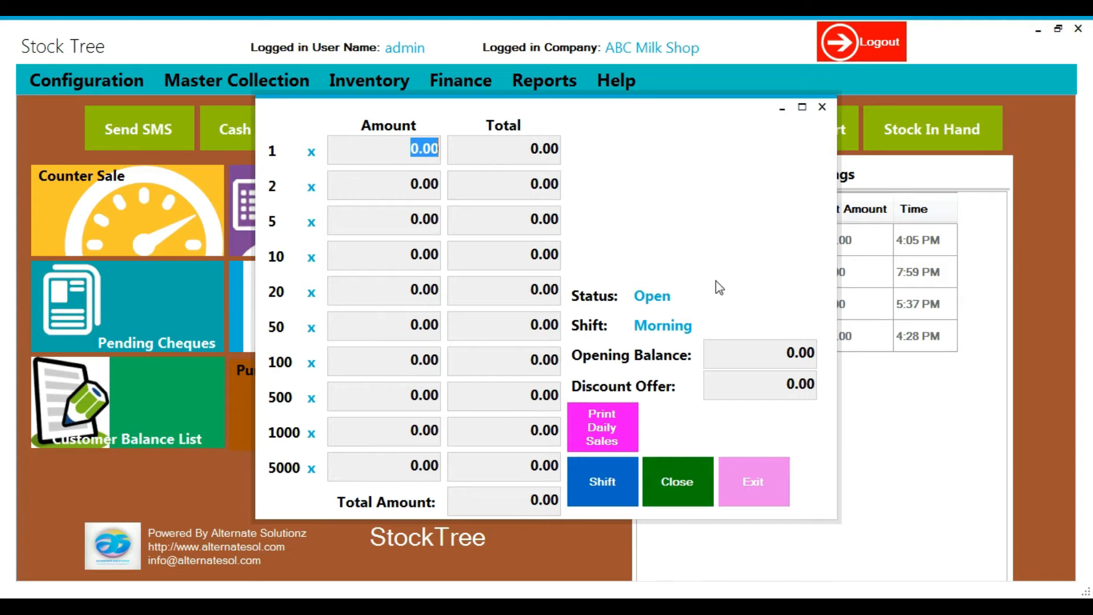
{"action": "left_click", "coordinate": [824, 107]}
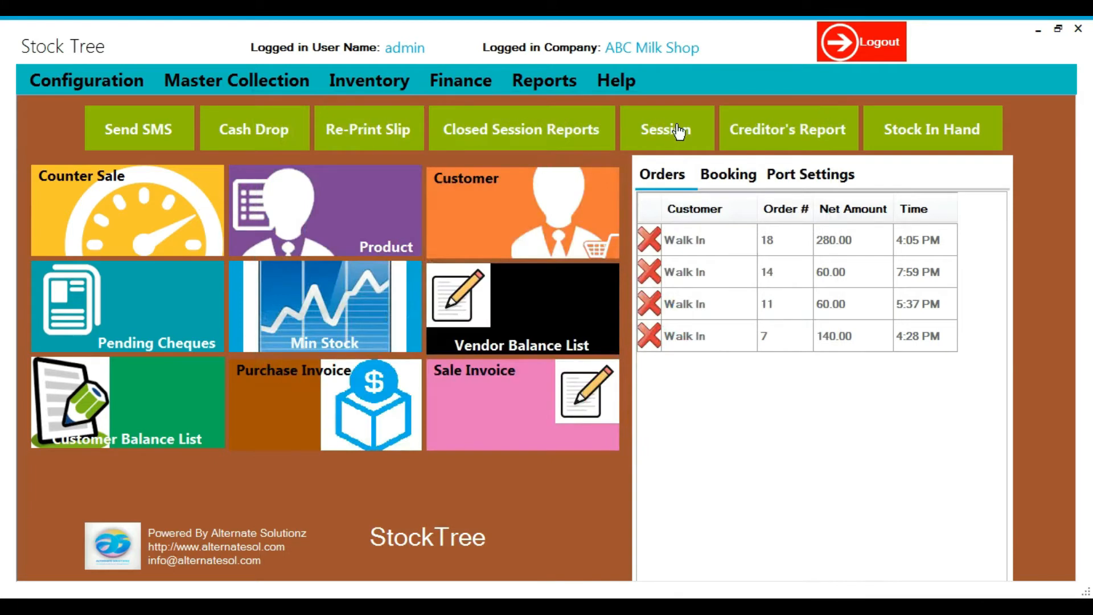
Step: Open the counter sale screen and add Milk 1Ltr by barcode 297 with a quantity of 1
{"action": "left_click", "coordinate": [116, 213]}
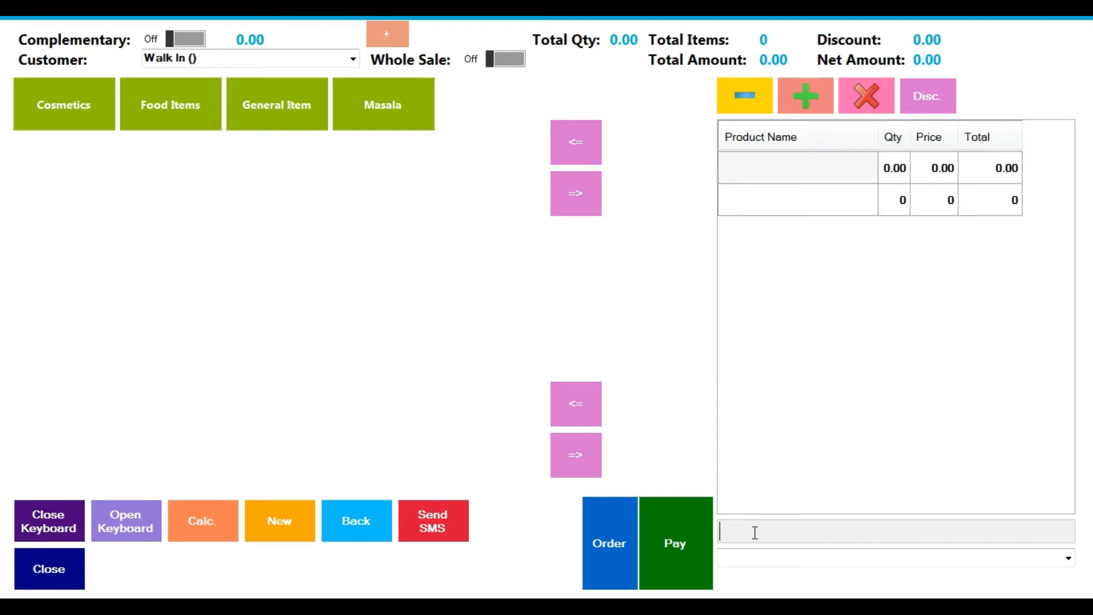
{"action": "left_click", "coordinate": [772, 564]}
{"action": "left_click", "coordinate": [755, 526]}
{"action": "type", "text": "297"}
{"action": "key", "text": "Return"}
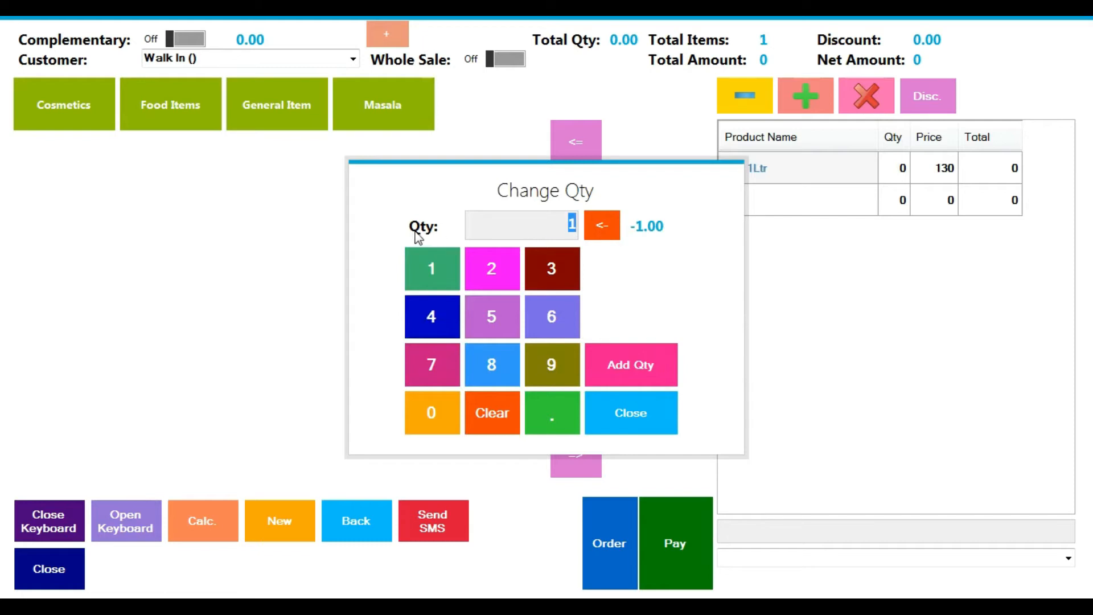
{"action": "left_click", "coordinate": [642, 377]}
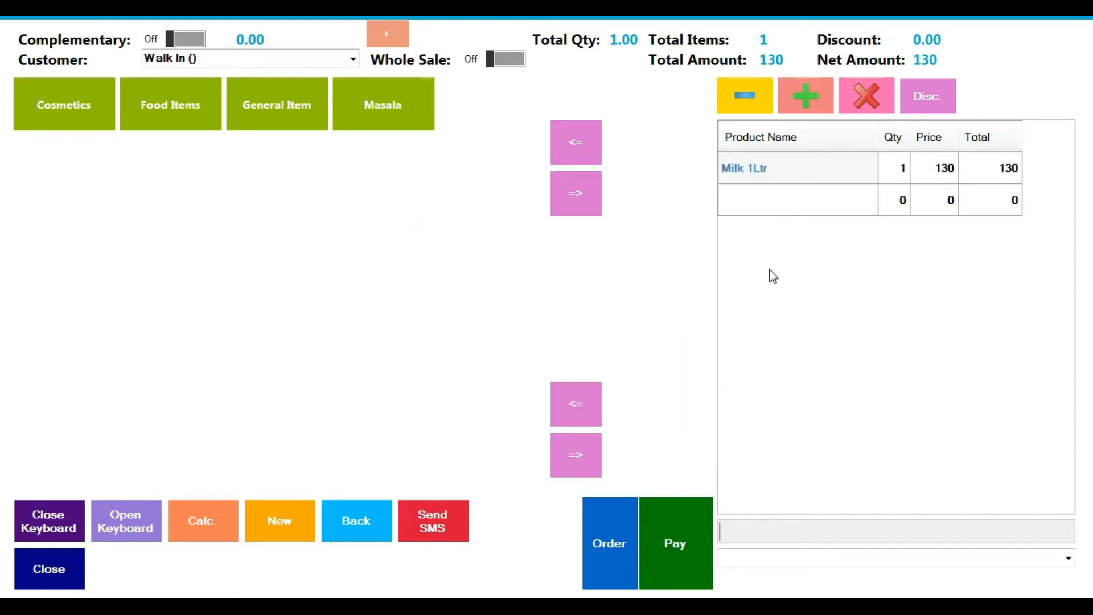
Step: Add Milk 0.5Ltr to the sale by barcode 298 with a quantity of 2
{"action": "type", "text": "298"}
{"action": "key", "text": "Return"}
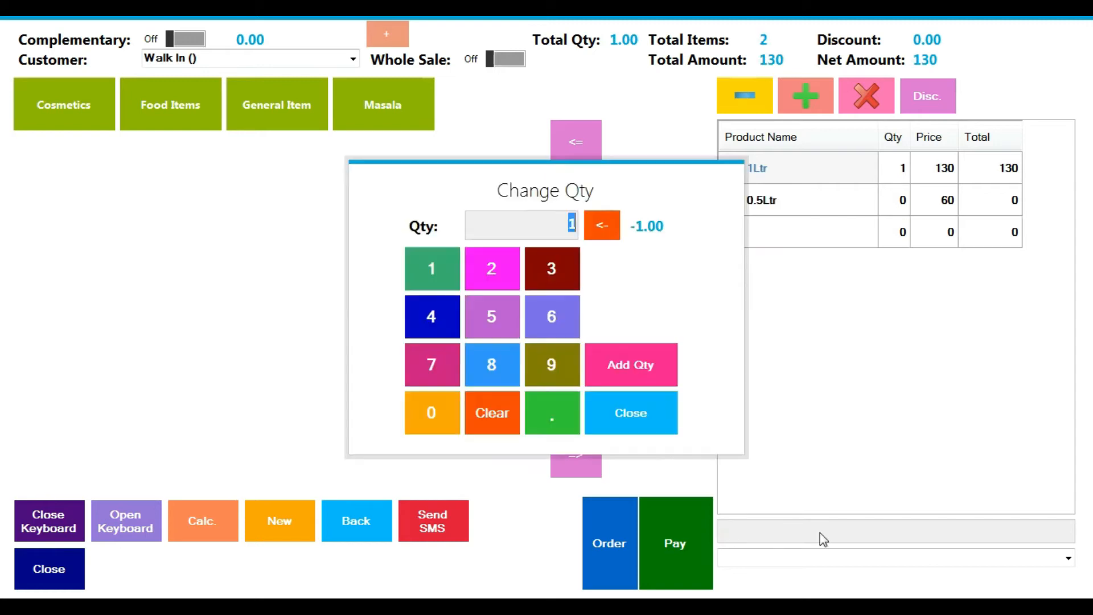
{"action": "type", "text": "2"}
{"action": "key", "text": "Return"}
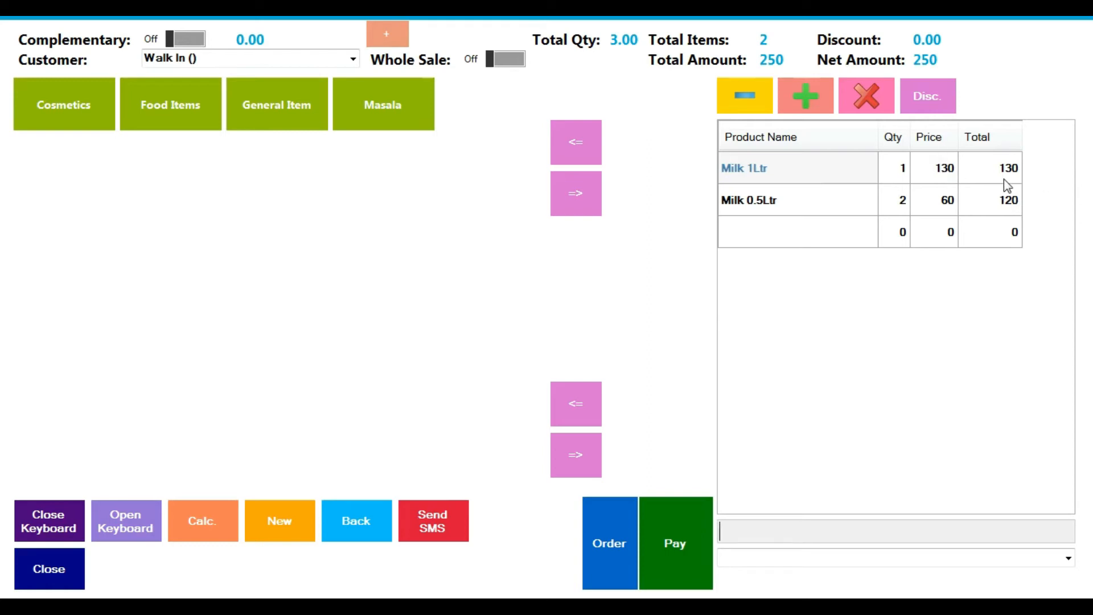
Step: Pay the current sale in full with cash and decline printing the receipt
{"action": "left_click", "coordinate": [672, 559]}
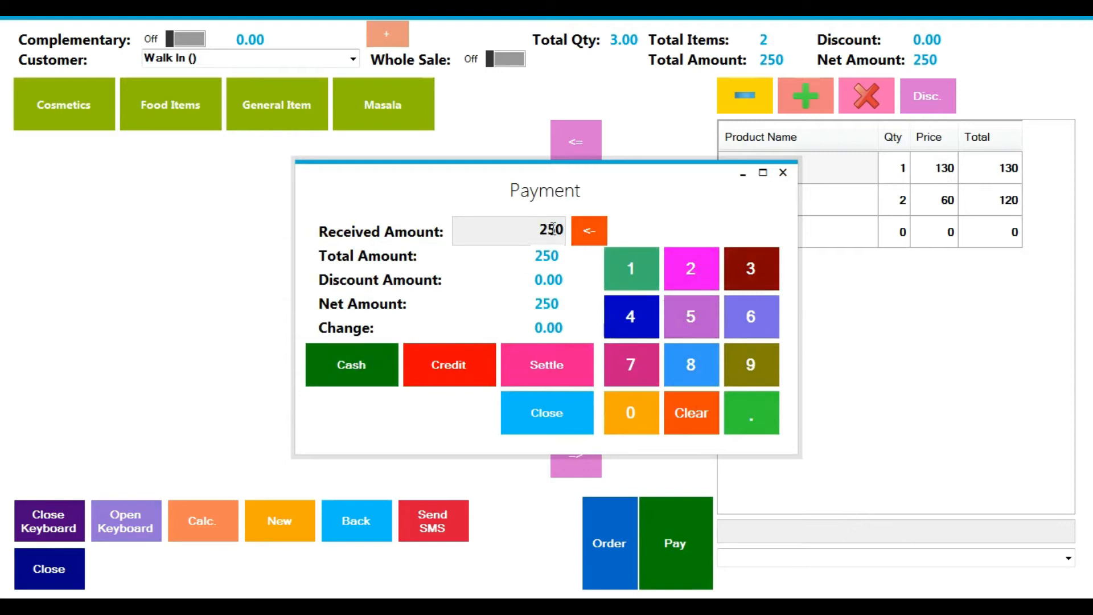
{"action": "left_click", "coordinate": [342, 367]}
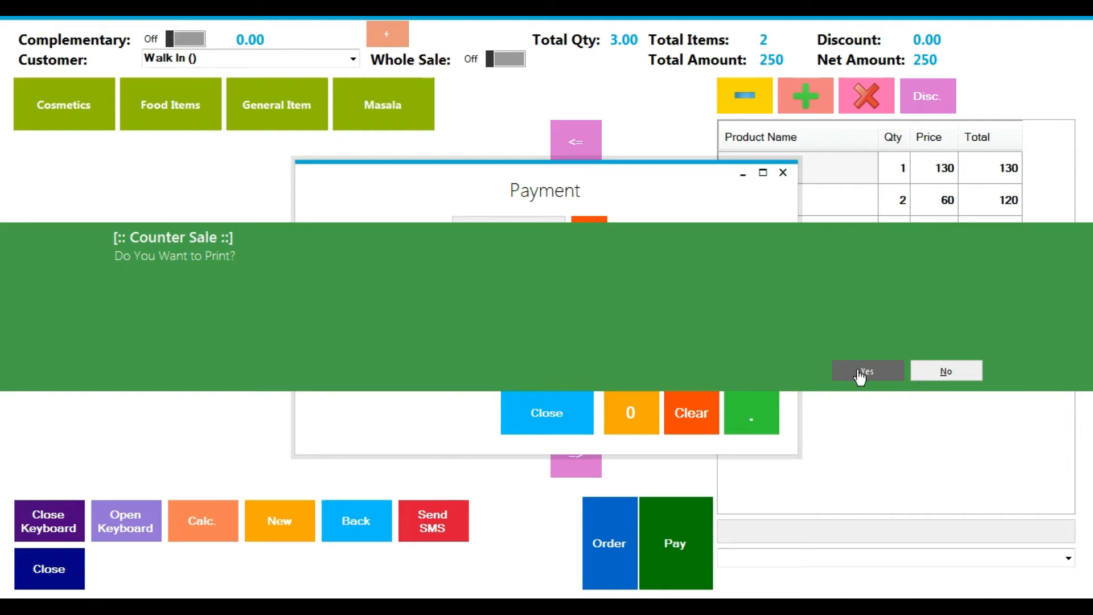
{"action": "left_click", "coordinate": [949, 380]}
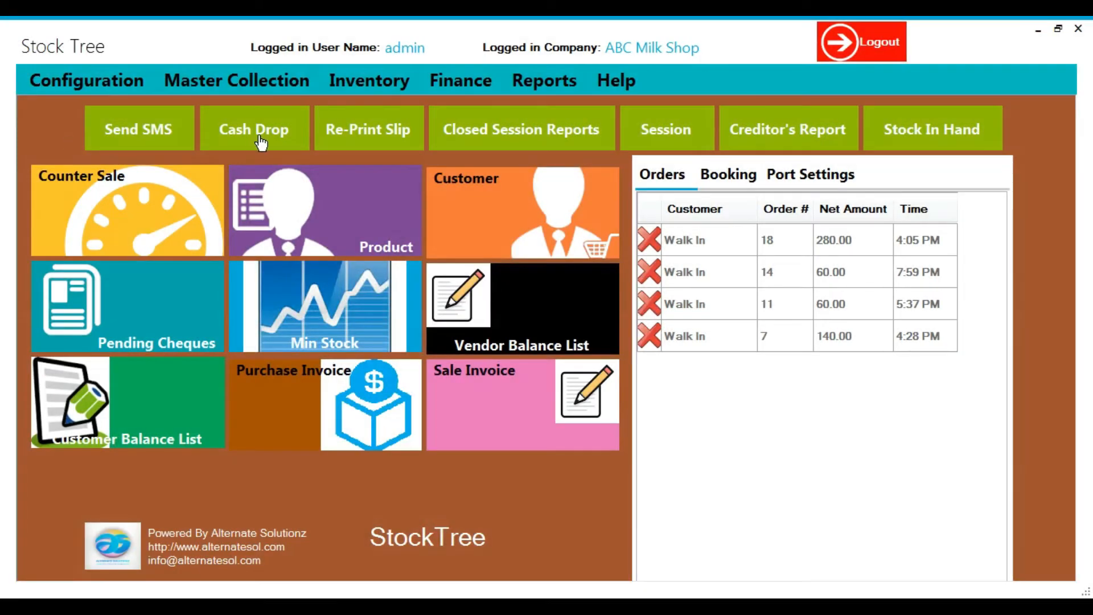
Step: Review the cash drop summary, list the current session's receipts in the reprint window, and close both windows
{"action": "left_click", "coordinate": [261, 142]}
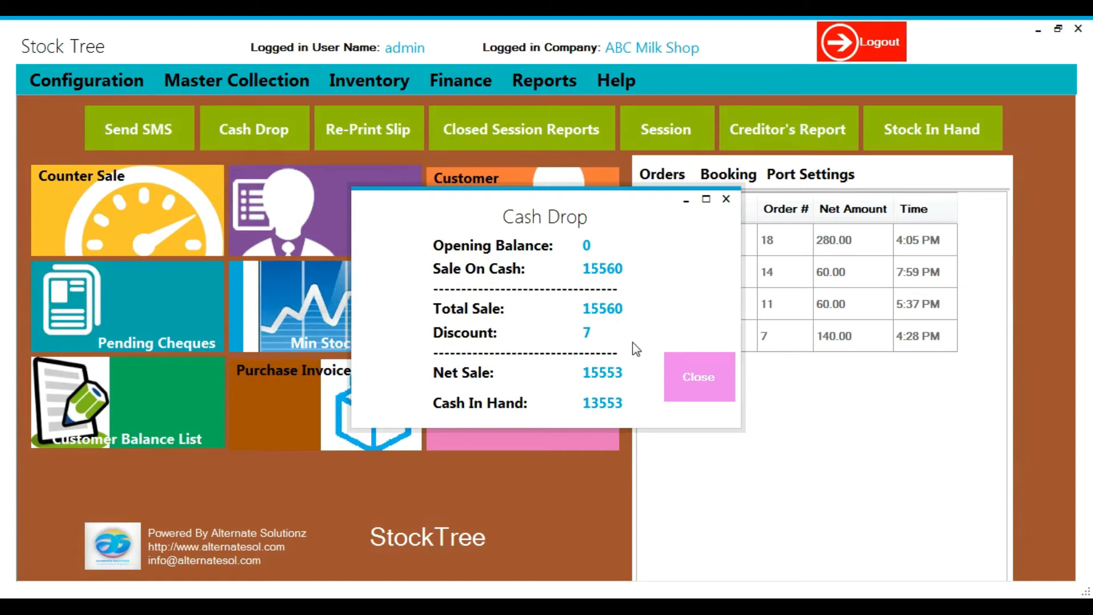
{"action": "left_click", "coordinate": [727, 200]}
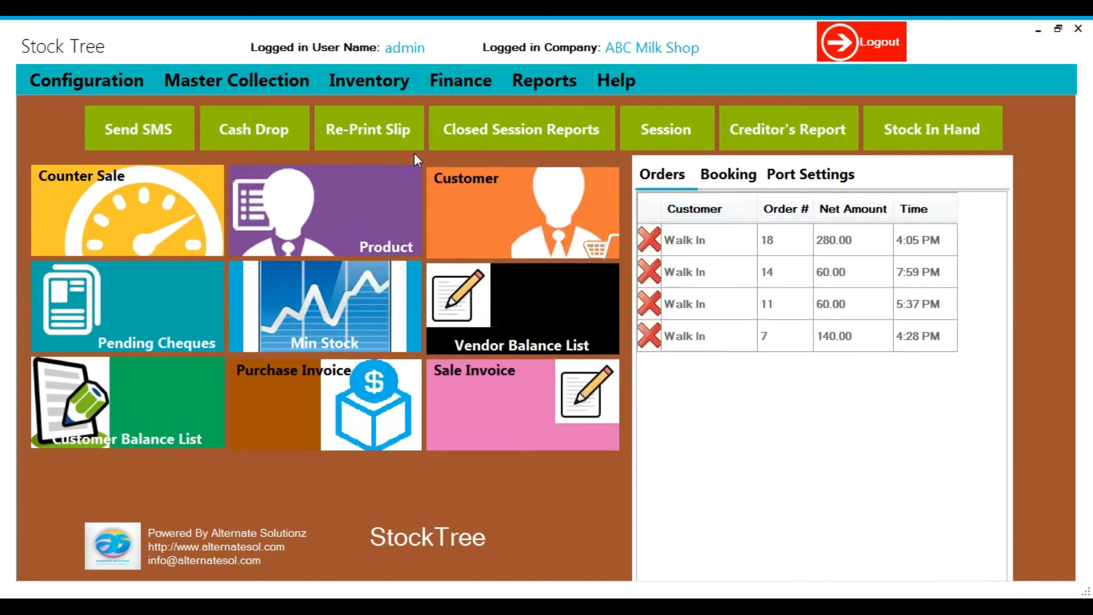
{"action": "left_click", "coordinate": [362, 137]}
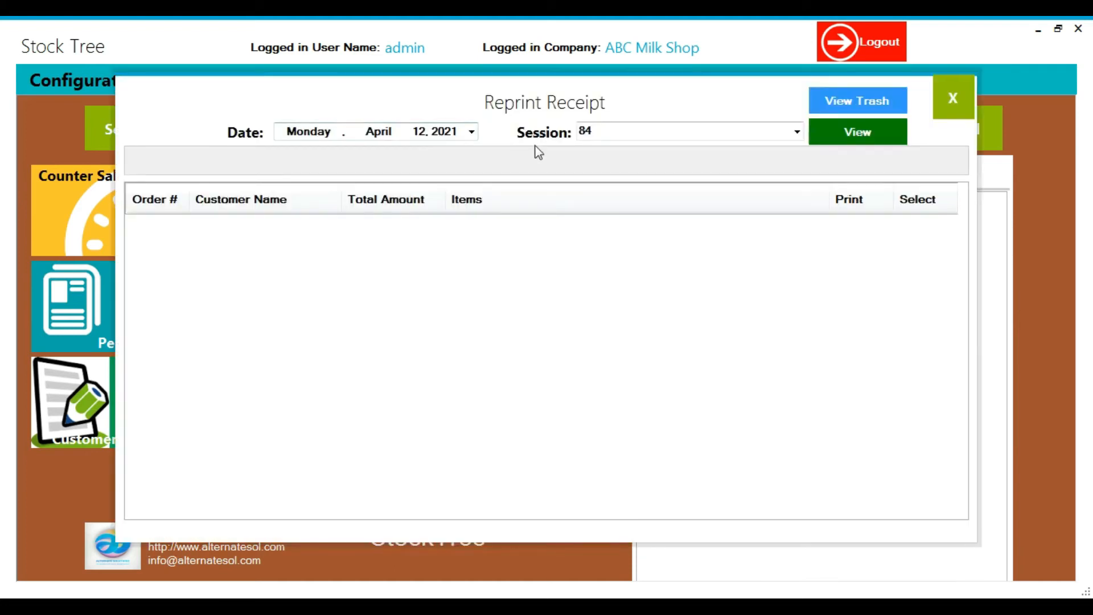
{"action": "left_click", "coordinate": [856, 130]}
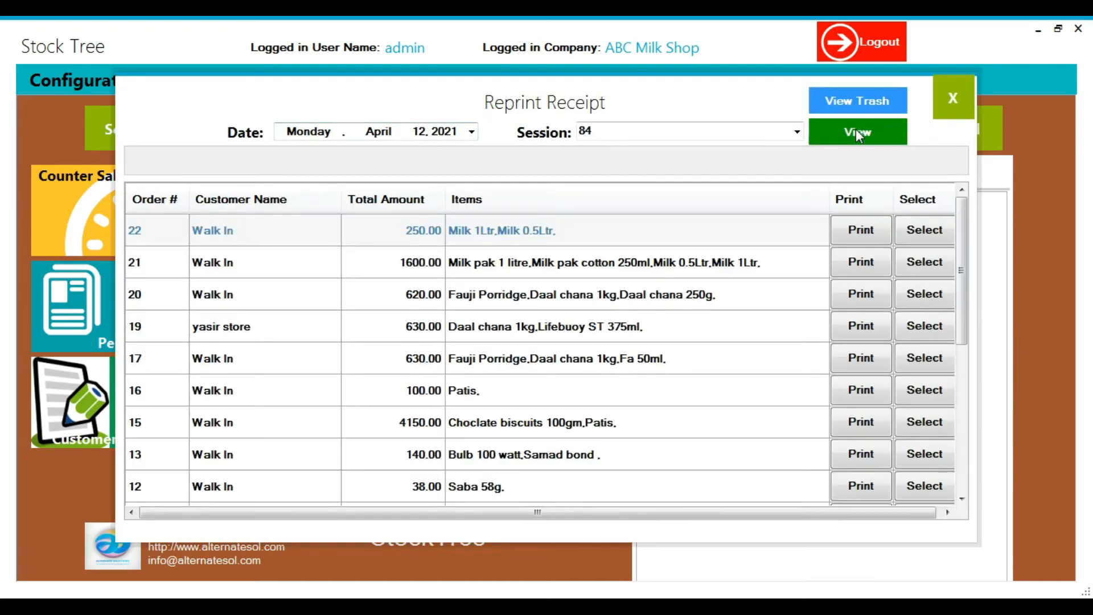
{"action": "left_click", "coordinate": [966, 102]}
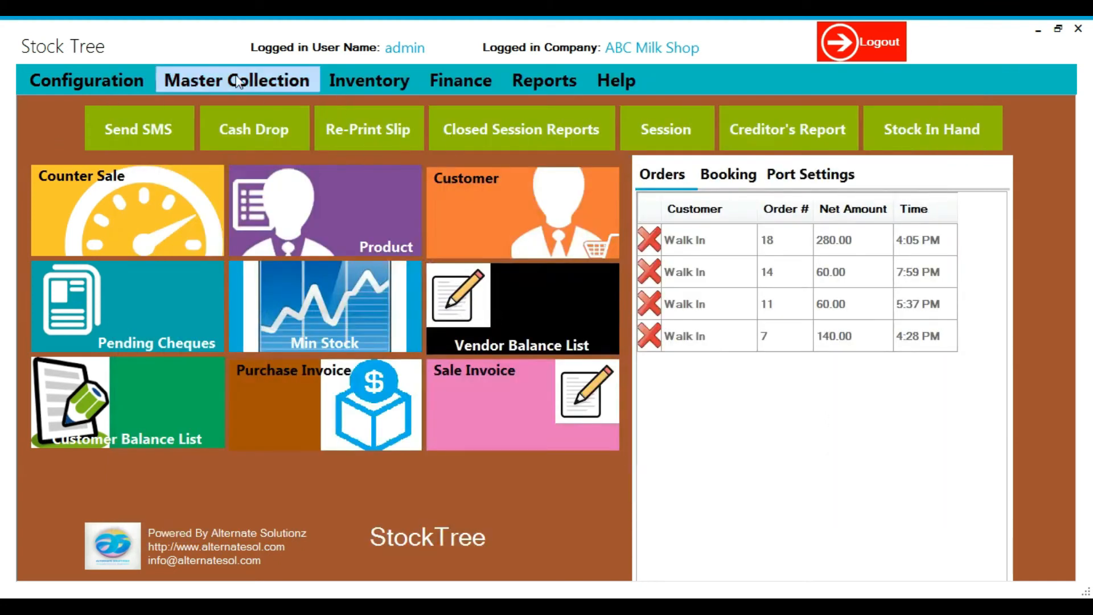
Step: Open a new counter sale and add Olper milk 250ml by product name with a quantity of 3
{"action": "left_click", "coordinate": [124, 215]}
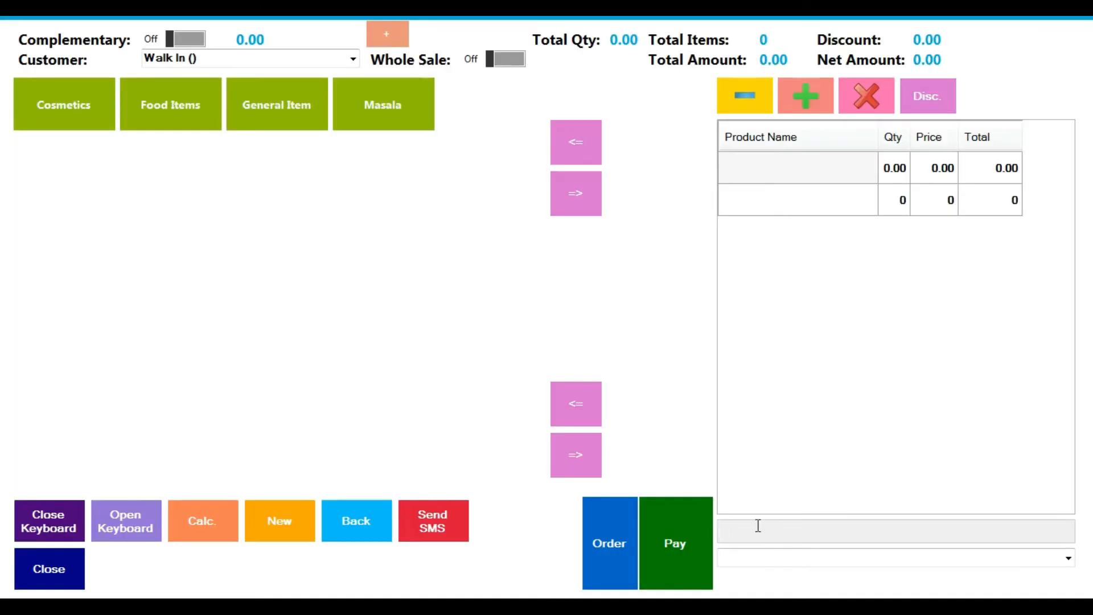
{"action": "left_click", "coordinate": [757, 553]}
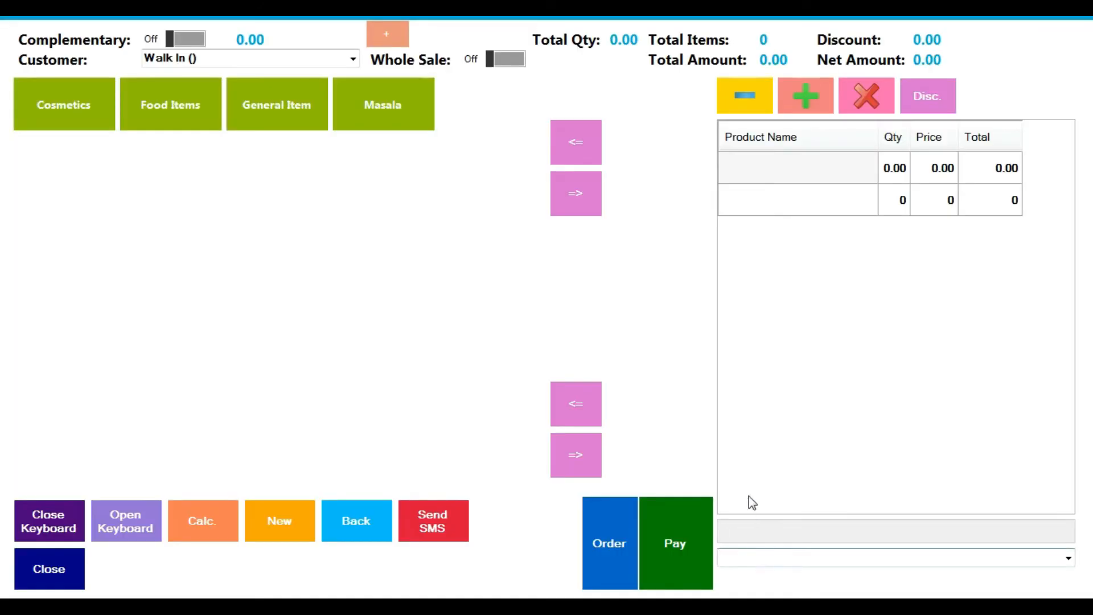
{"action": "type", "text": "olper milk 250ml"}
{"action": "key", "text": "Down"}
{"action": "key", "text": "Return"}
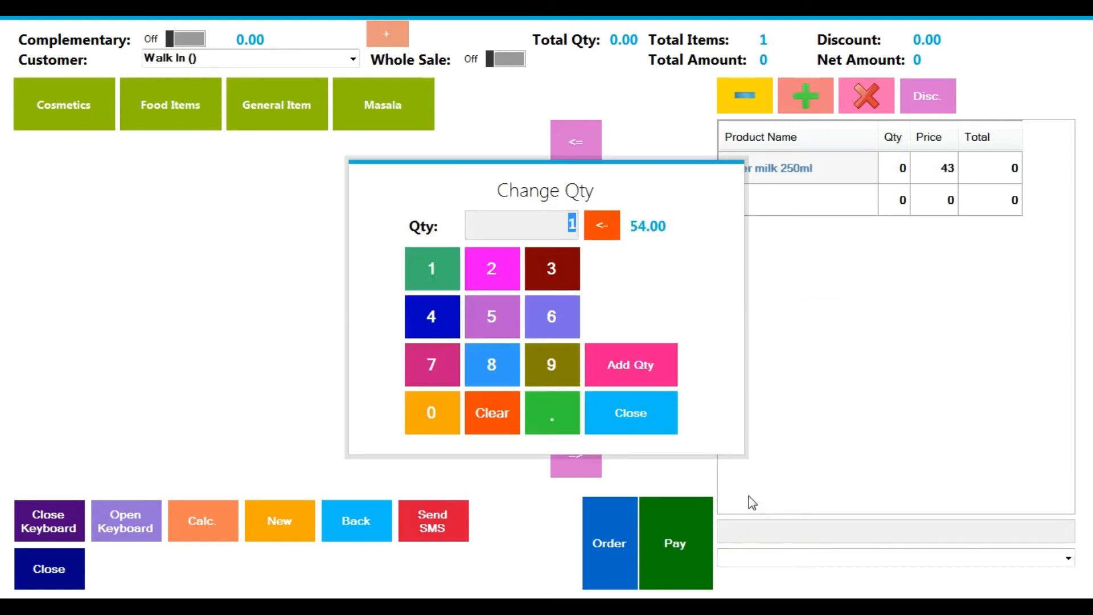
{"action": "type", "text": "3"}
{"action": "key", "text": "Return"}
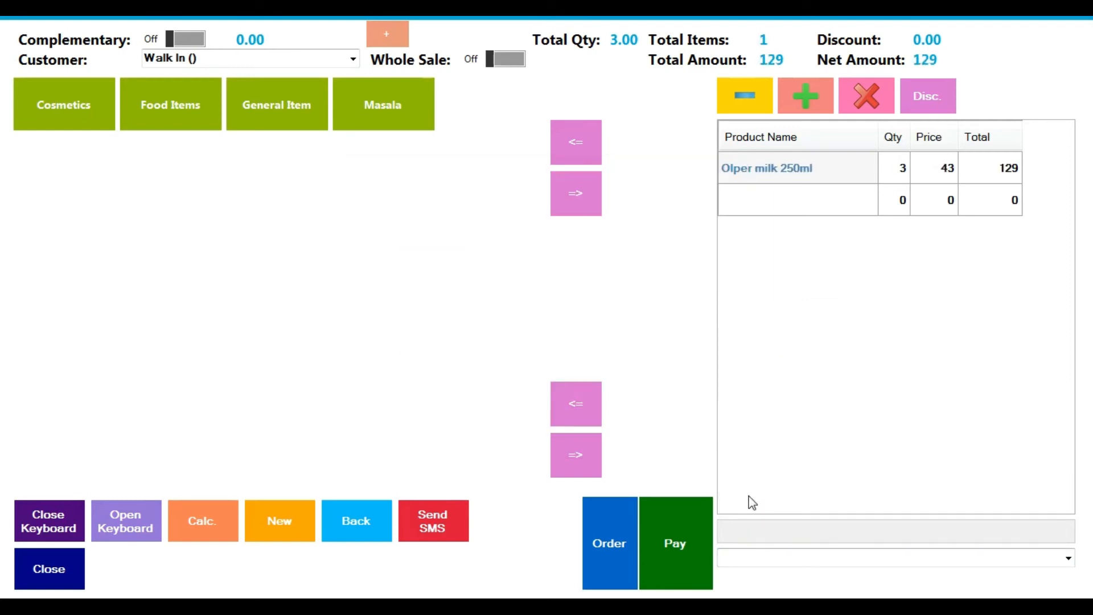
Step: Add Olpers milk 1 litre to the sale by product name with a quantity of 1
{"action": "left_click", "coordinate": [764, 557]}
{"action": "type", "text": "olper milk 250ml"}
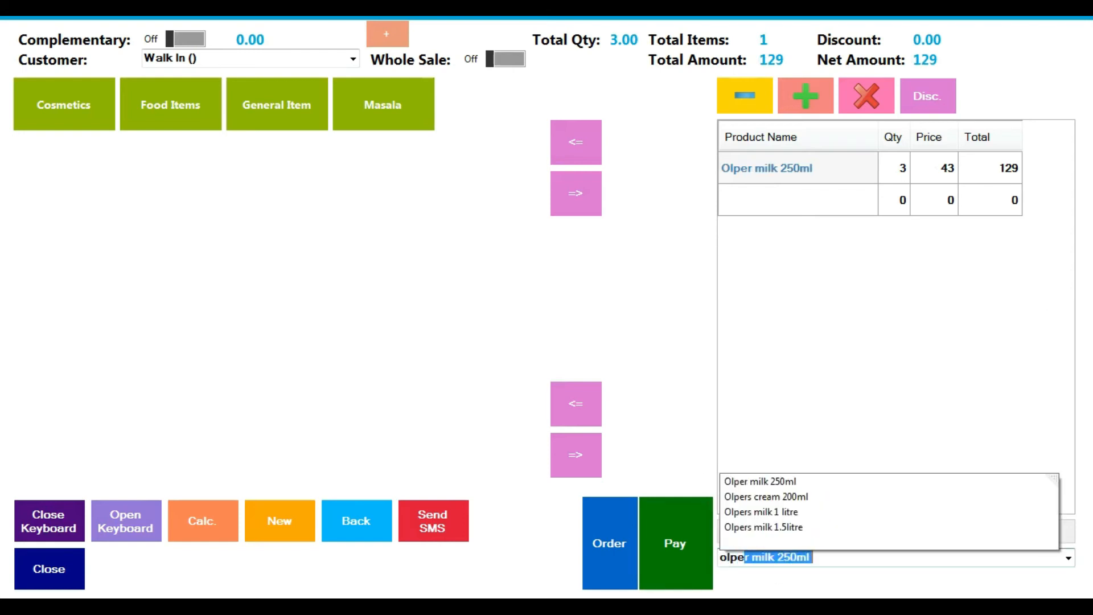
{"action": "key", "text": "Down"}
{"action": "key", "text": "Down"}
{"action": "key", "text": "Down"}
{"action": "key", "text": "Return"}
{"action": "key", "text": "Return"}
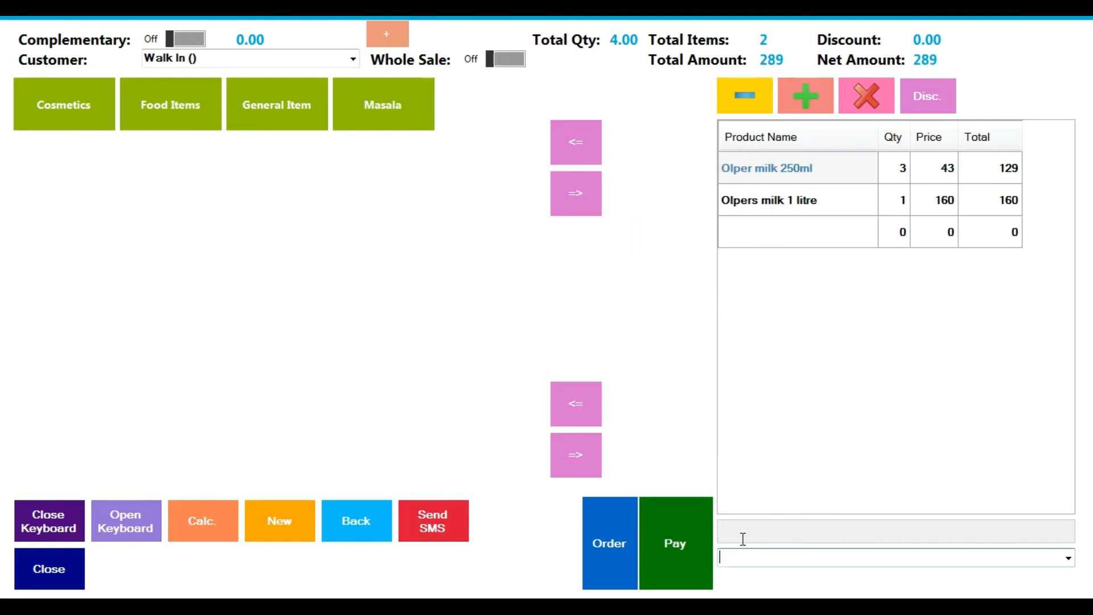
Step: Enter a received amount of 300, settle the sale, and decline printing the receipt
{"action": "left_click", "coordinate": [692, 530]}
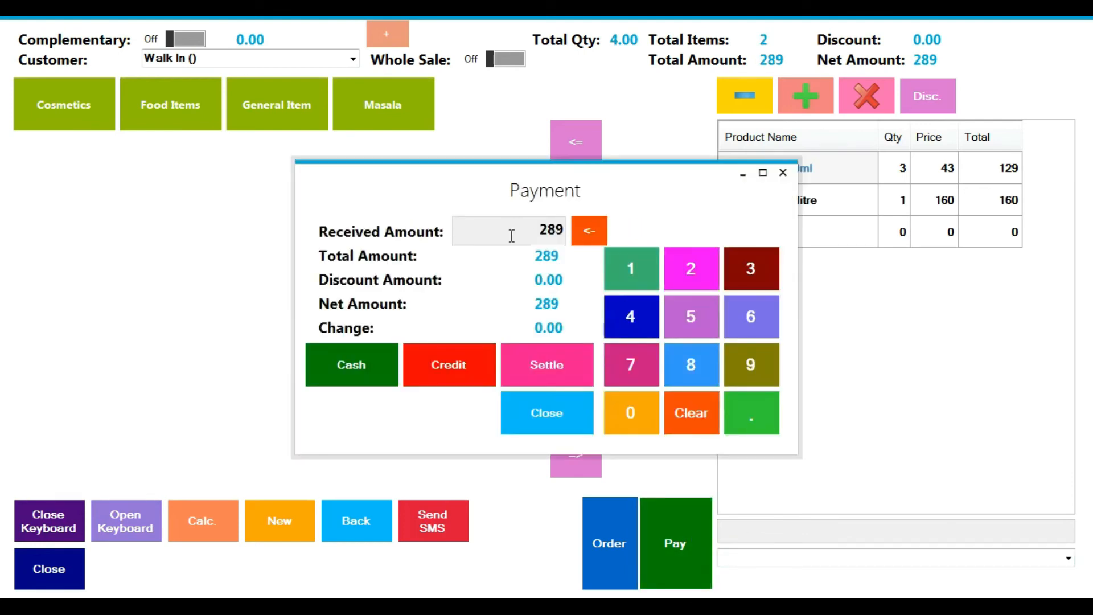
{"action": "left_click", "coordinate": [737, 280]}
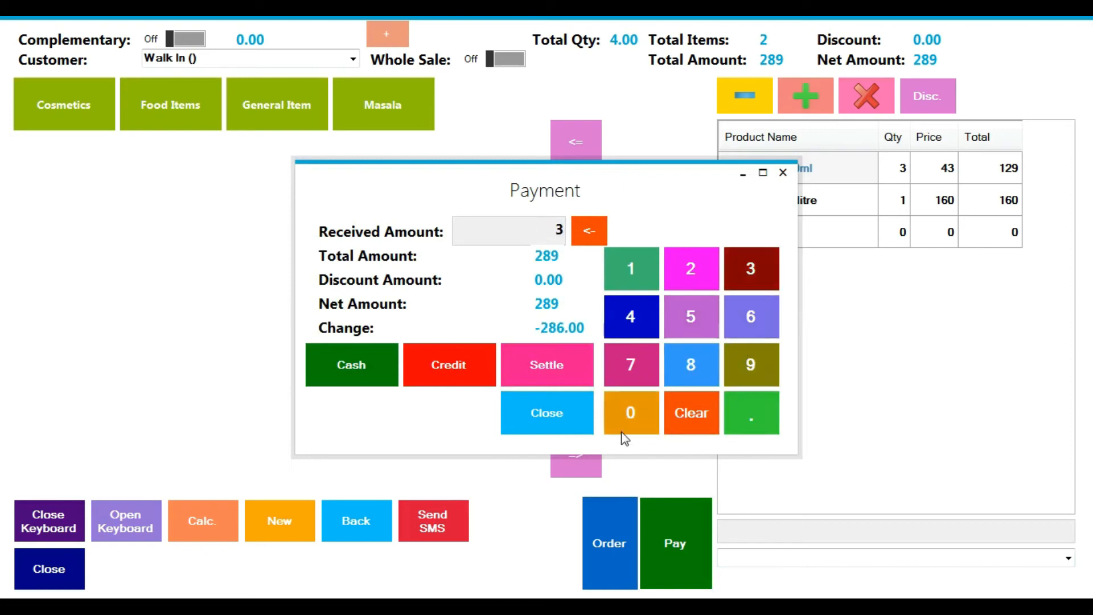
{"action": "left_click", "coordinate": [632, 411]}
{"action": "left_click", "coordinate": [632, 411]}
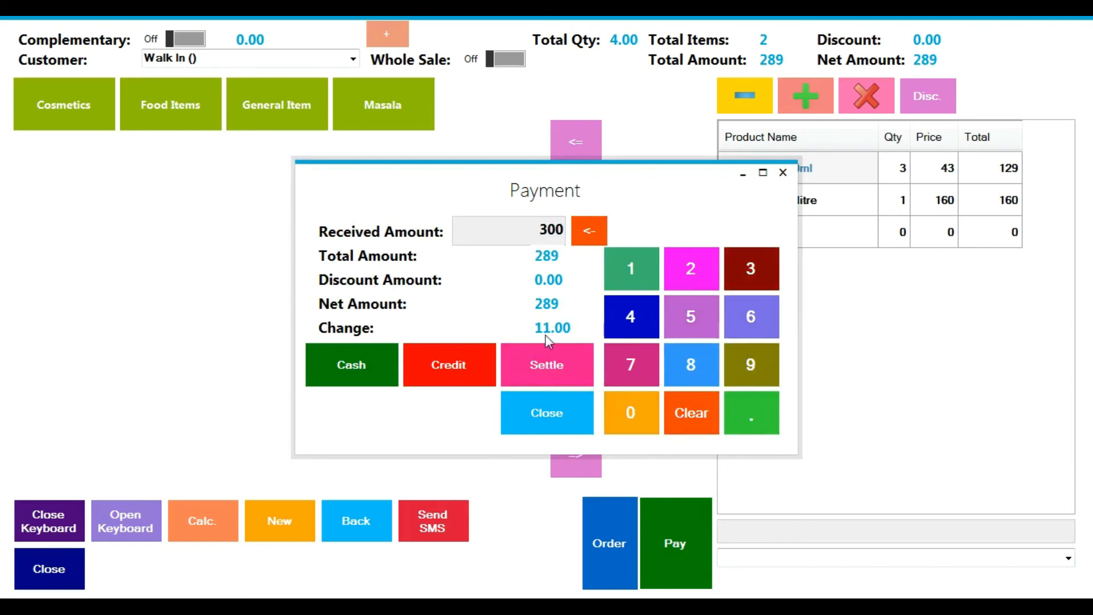
{"action": "left_click", "coordinate": [546, 368]}
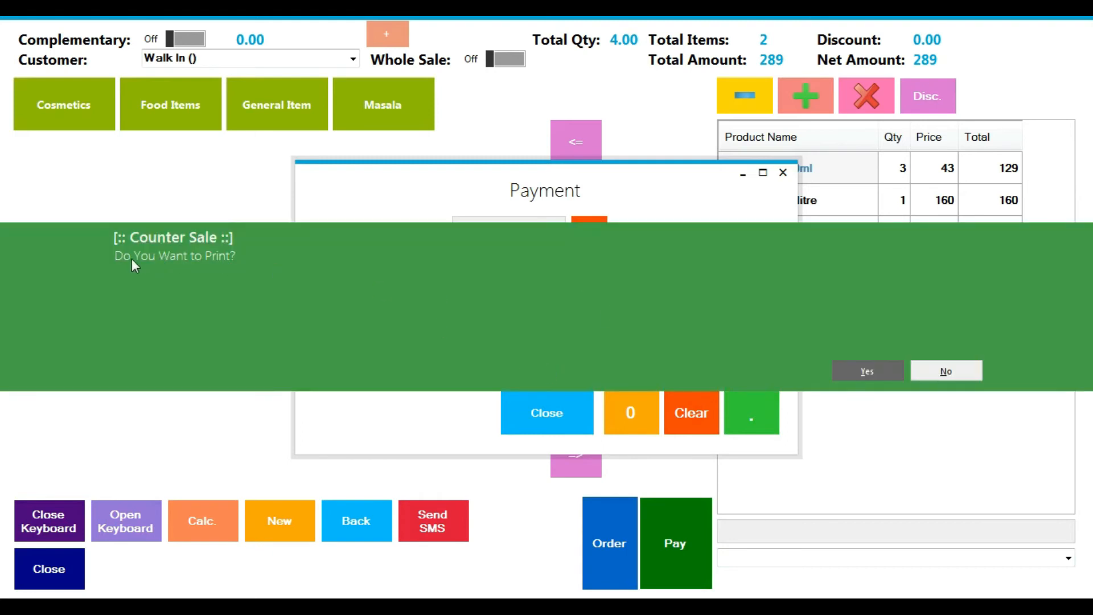
{"action": "left_click", "coordinate": [945, 373]}
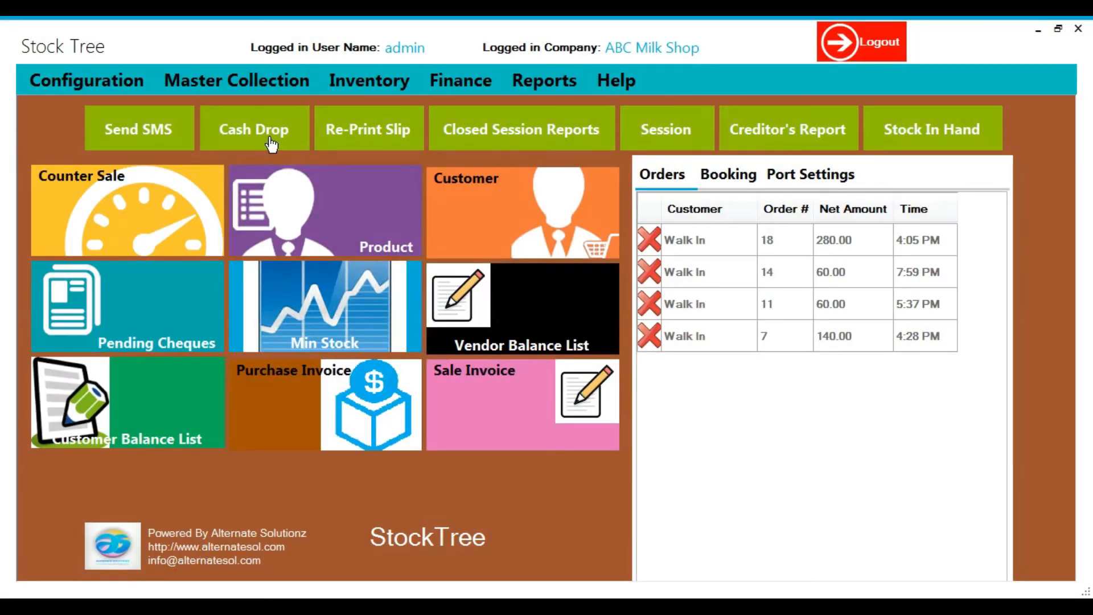
Step: Check the cash drop summary for the session's sales and cash in hand, and close it
{"action": "left_click", "coordinate": [271, 144]}
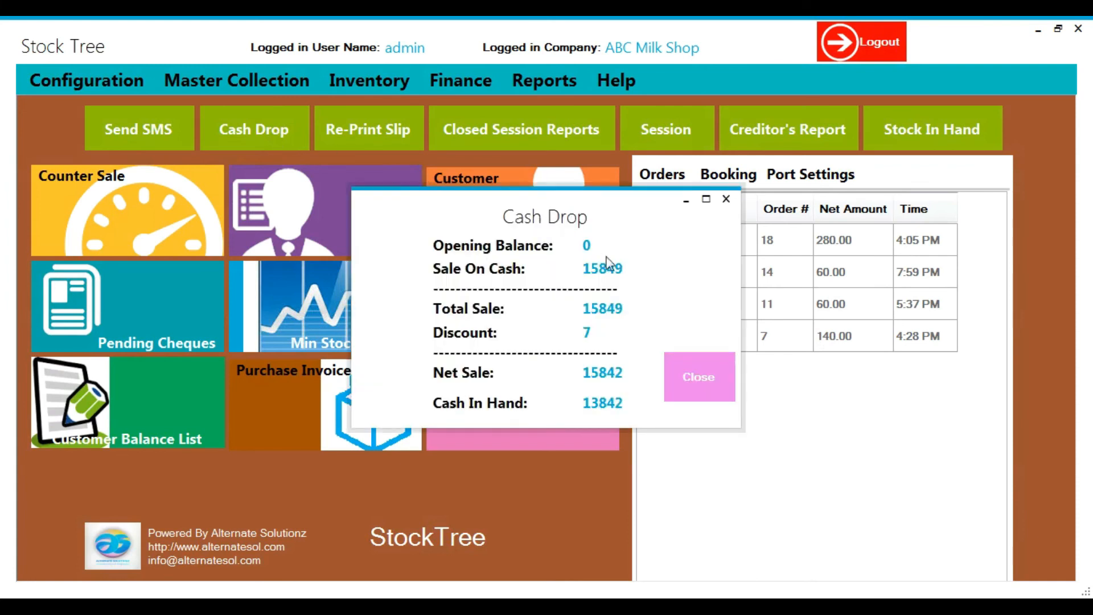
{"action": "left_click", "coordinate": [726, 199]}
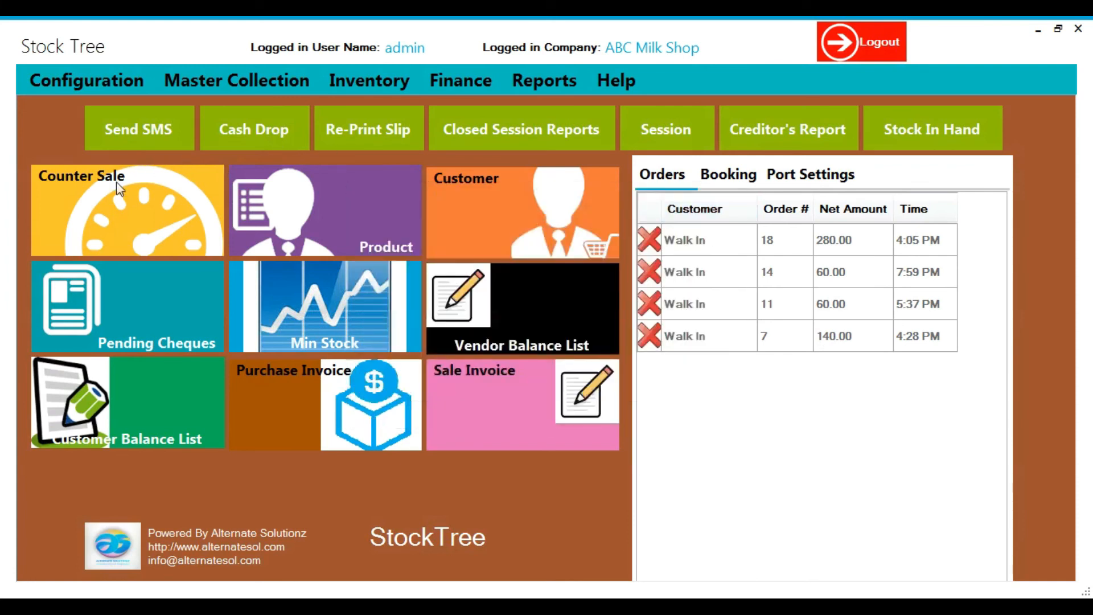
Step: Open another counter sale and add Milk pak 1 litre by product name with a quantity of 2
{"action": "left_click", "coordinate": [146, 214]}
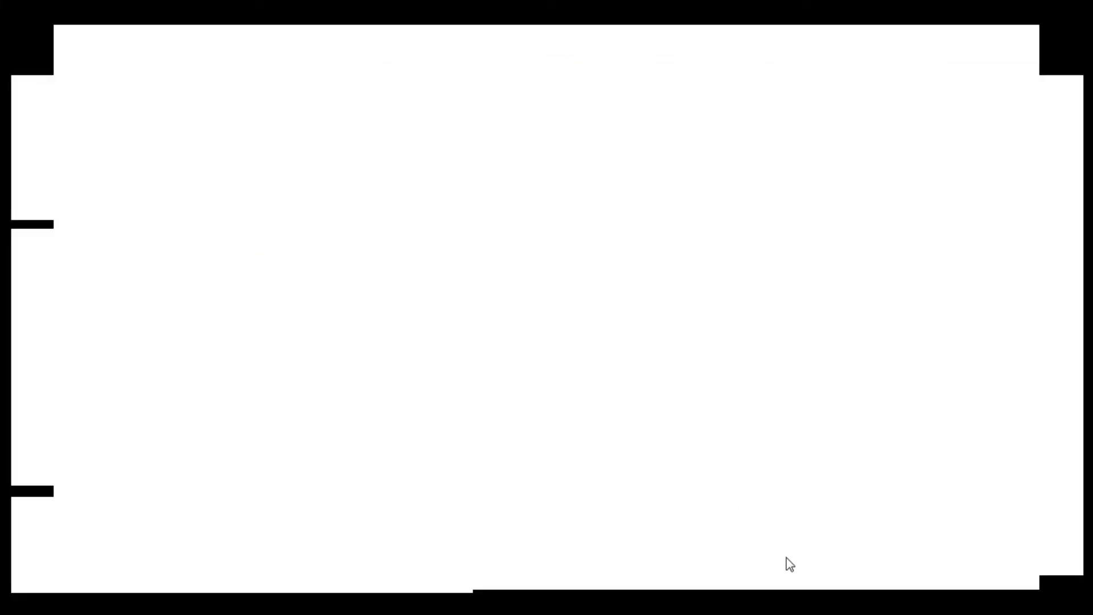
{"action": "left_click", "coordinate": [749, 549]}
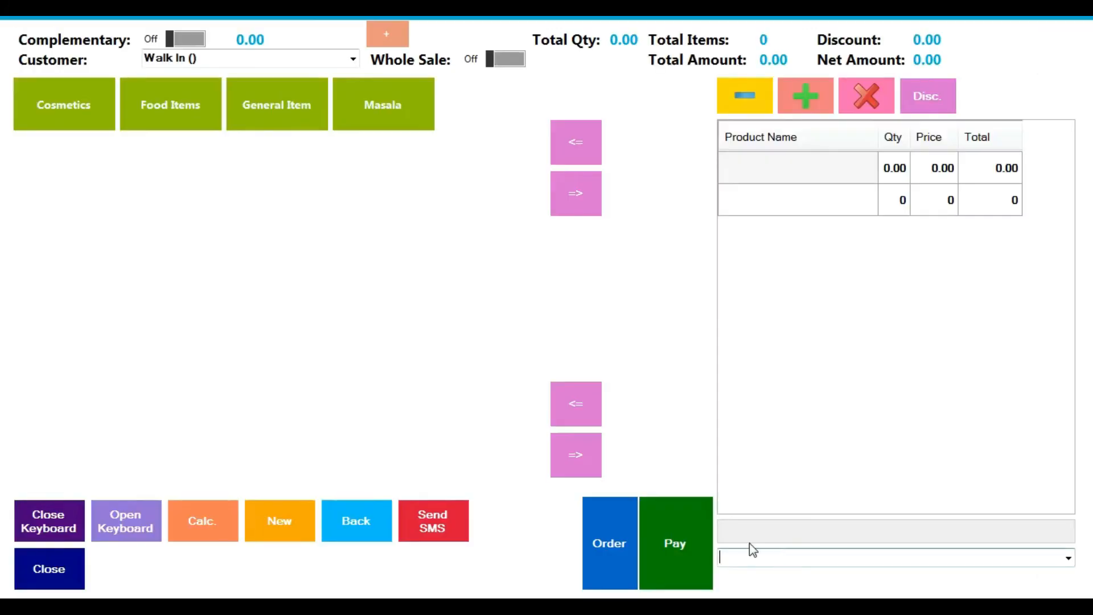
{"action": "type", "text": "milk pak 1 litre"}
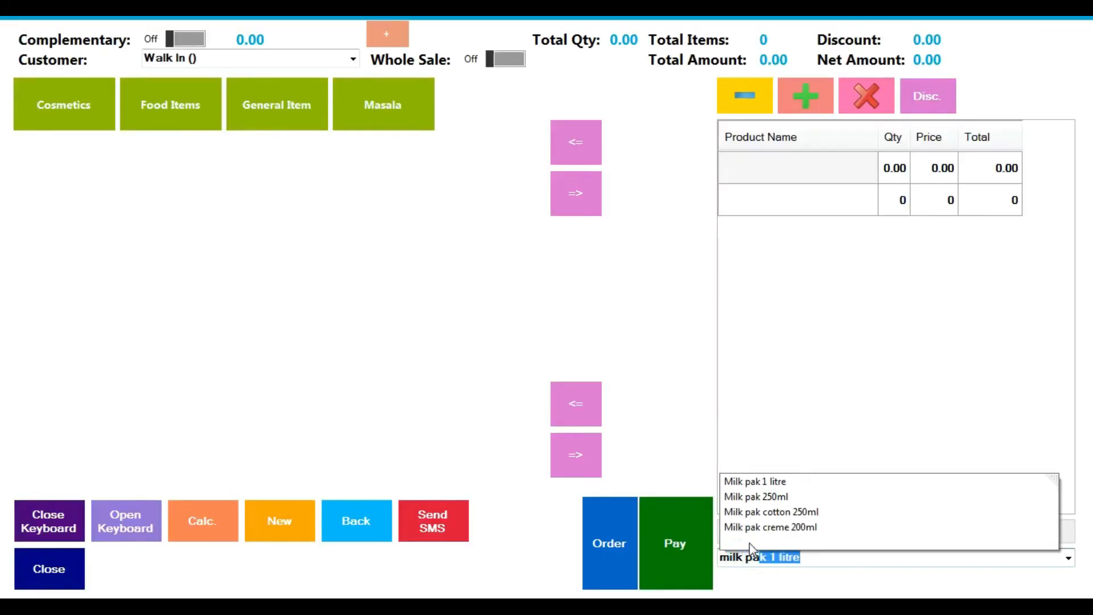
{"action": "key", "text": "Return"}
{"action": "key", "text": "Return"}
{"action": "type", "text": "2"}
{"action": "key", "text": "Return"}
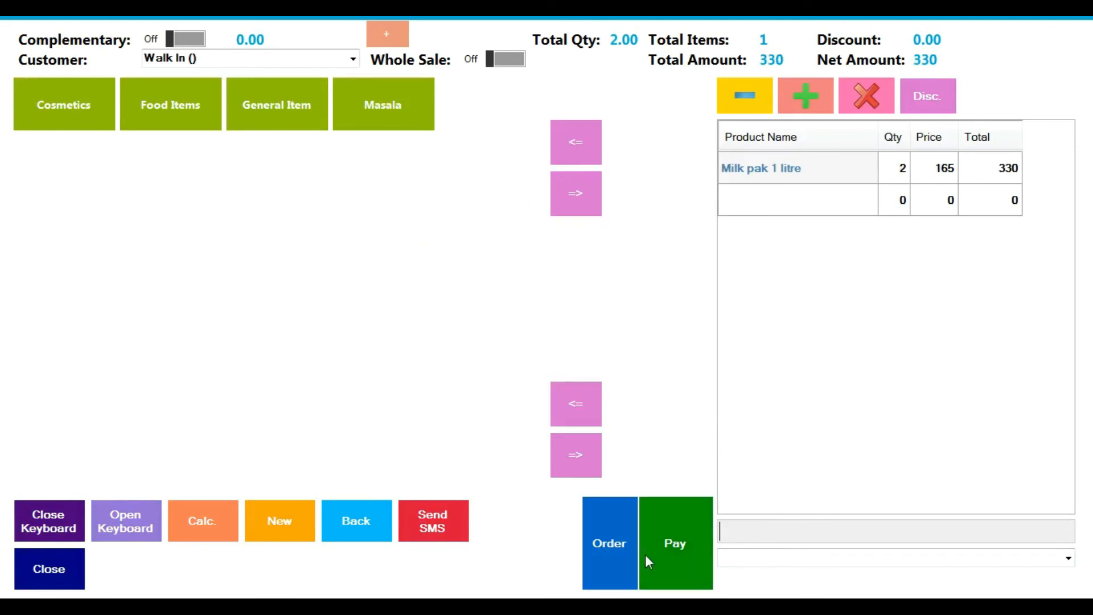
Step: Close the payment window without paying and save the Milk pak 1 litre sale as a pending order
{"action": "left_click", "coordinate": [690, 542]}
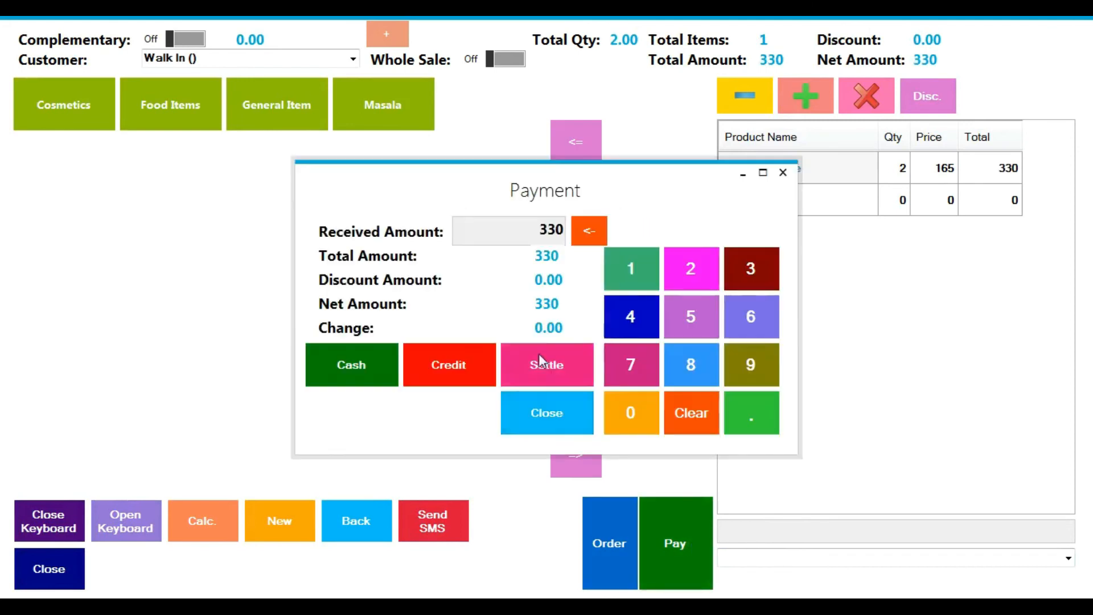
{"action": "left_click", "coordinate": [784, 174]}
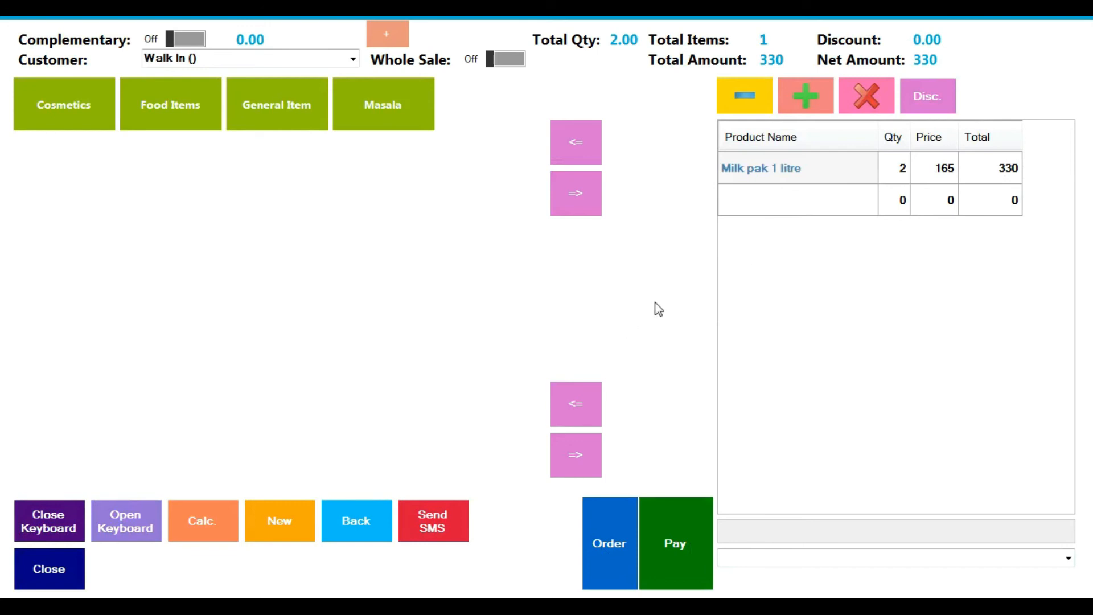
{"action": "left_click", "coordinate": [355, 525]}
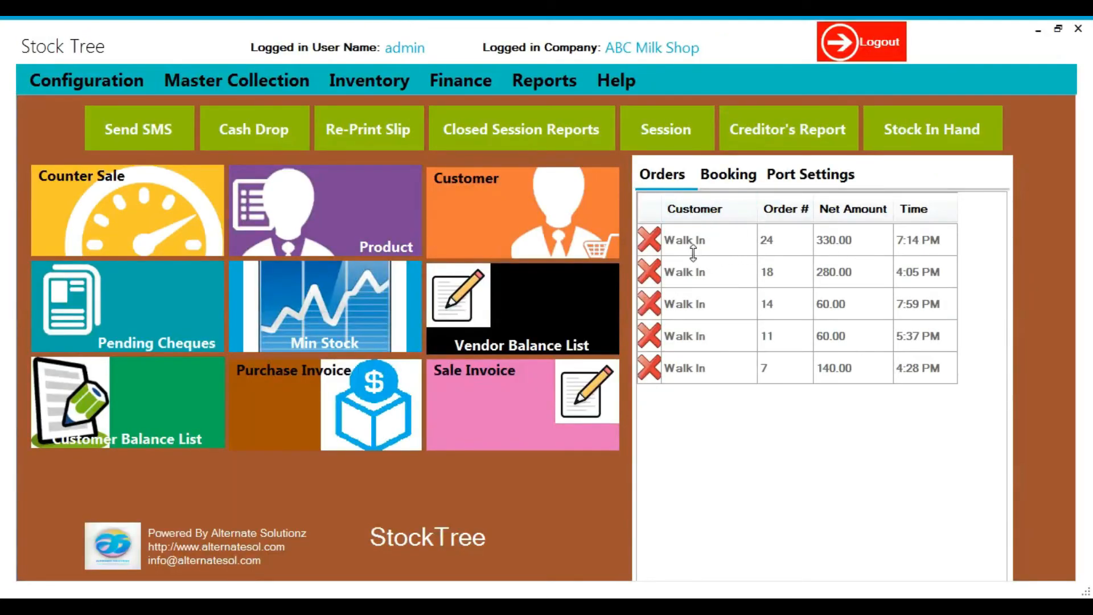
Step: Open a new counter sale and add Milk 0.5Ltr by barcode 298 with a quantity of 1
{"action": "left_click", "coordinate": [115, 220]}
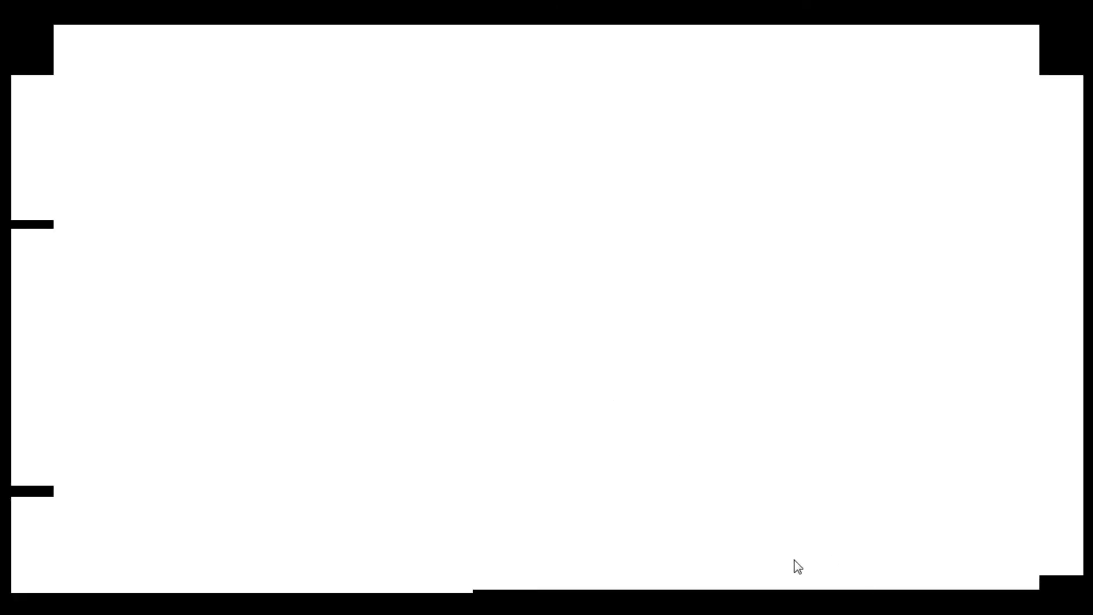
{"action": "type", "text": "298"}
{"action": "key", "text": "Return"}
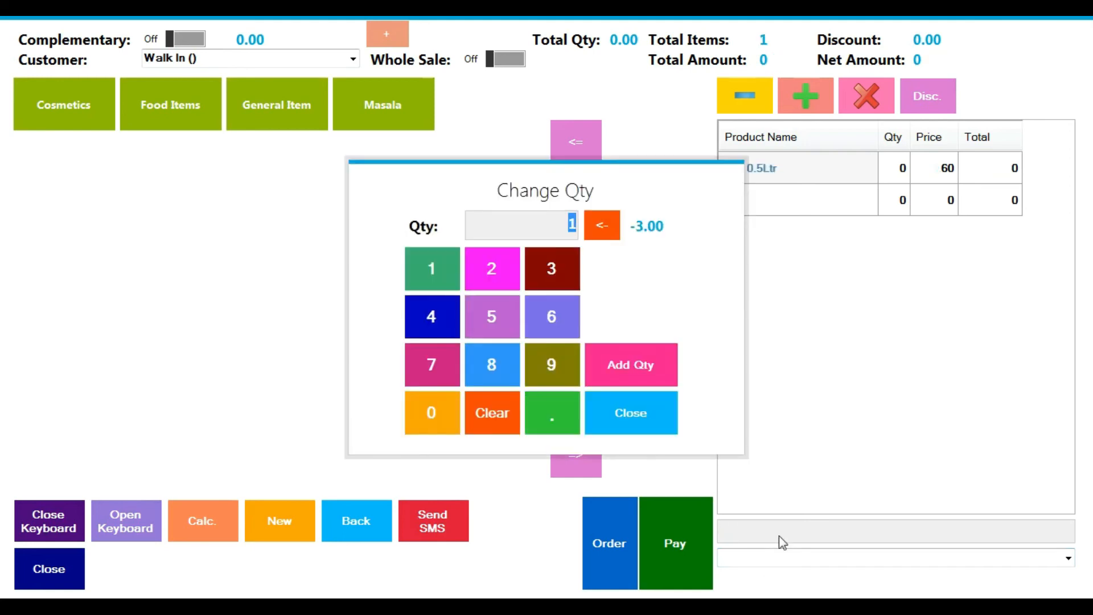
{"action": "key", "text": "Return"}
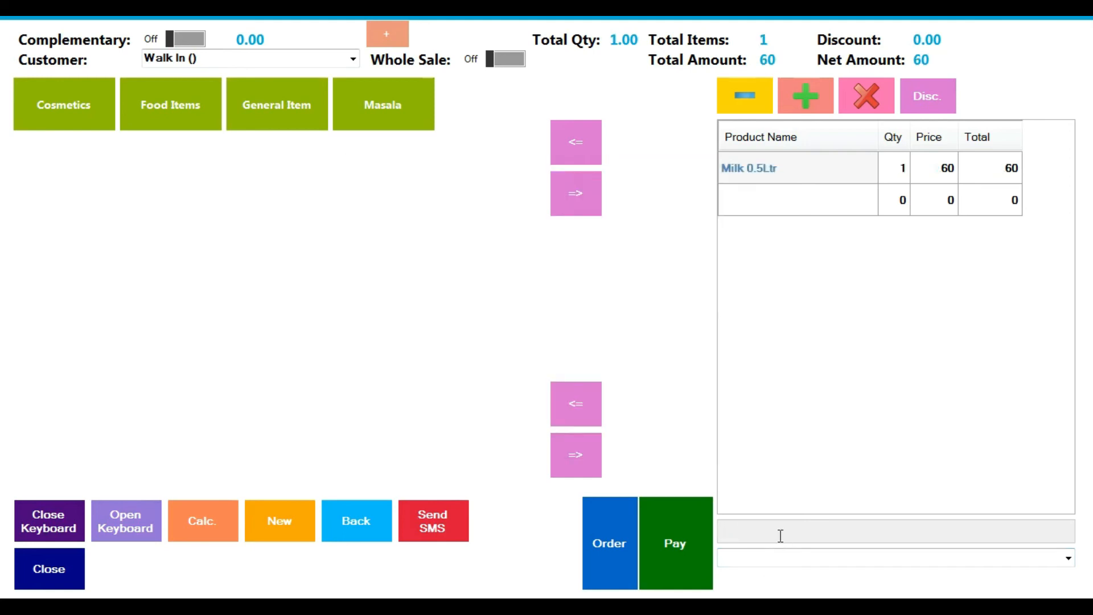
Step: Pay the Milk 0.5Ltr sale in cash and decline printing the receipt
{"action": "left_click", "coordinate": [669, 532]}
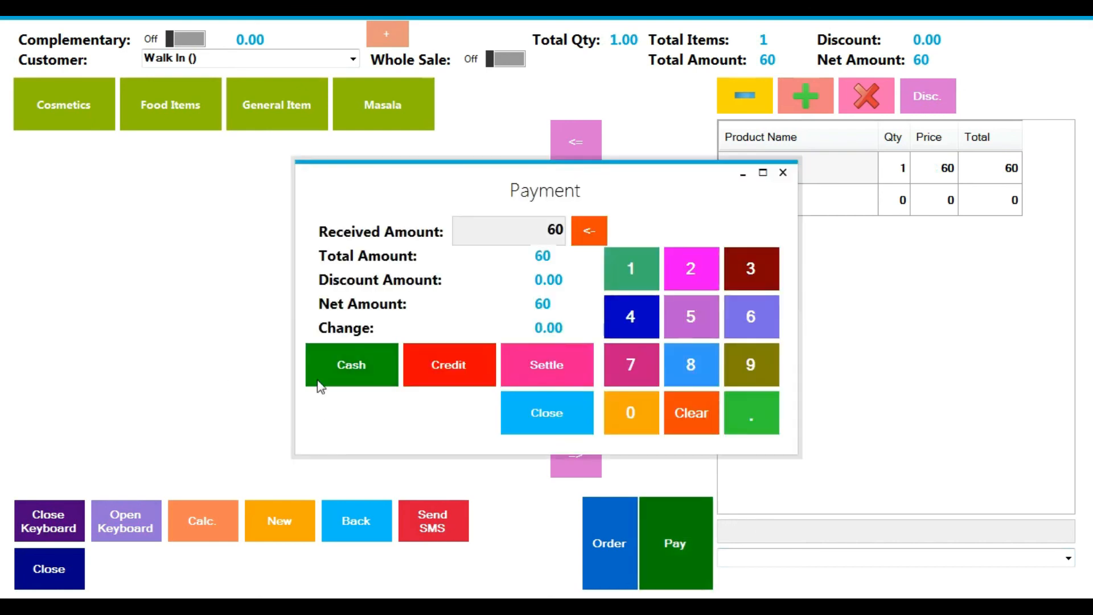
{"action": "left_click", "coordinate": [353, 358]}
{"action": "left_click", "coordinate": [947, 371]}
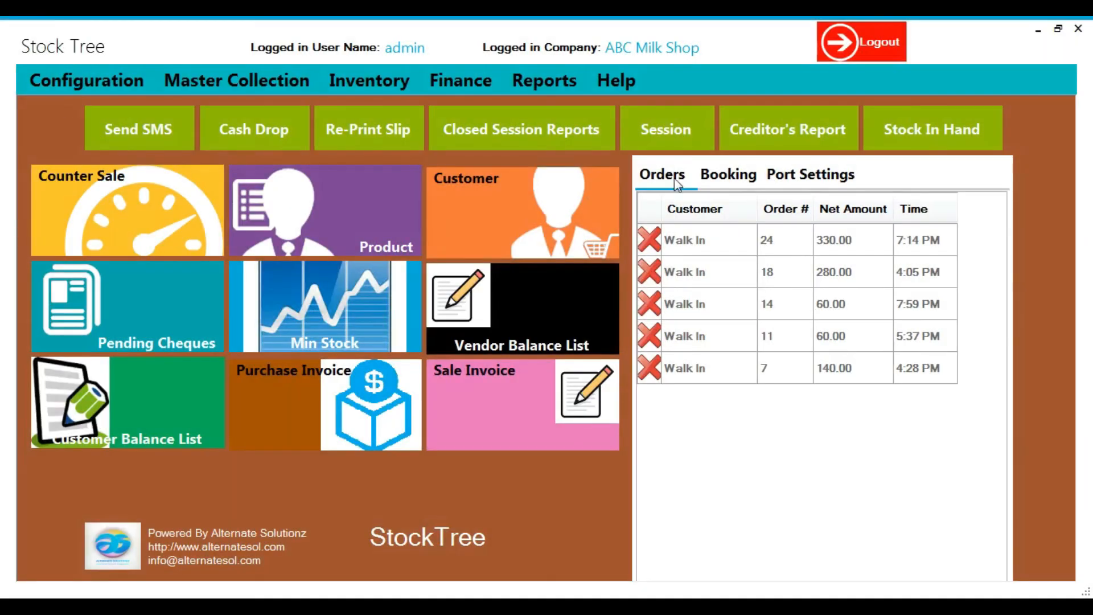
Step: Reopen the pending 330.00 walk-in order and add Olpers cream 200ml with a quantity of 1
{"action": "double_click", "coordinate": [700, 242]}
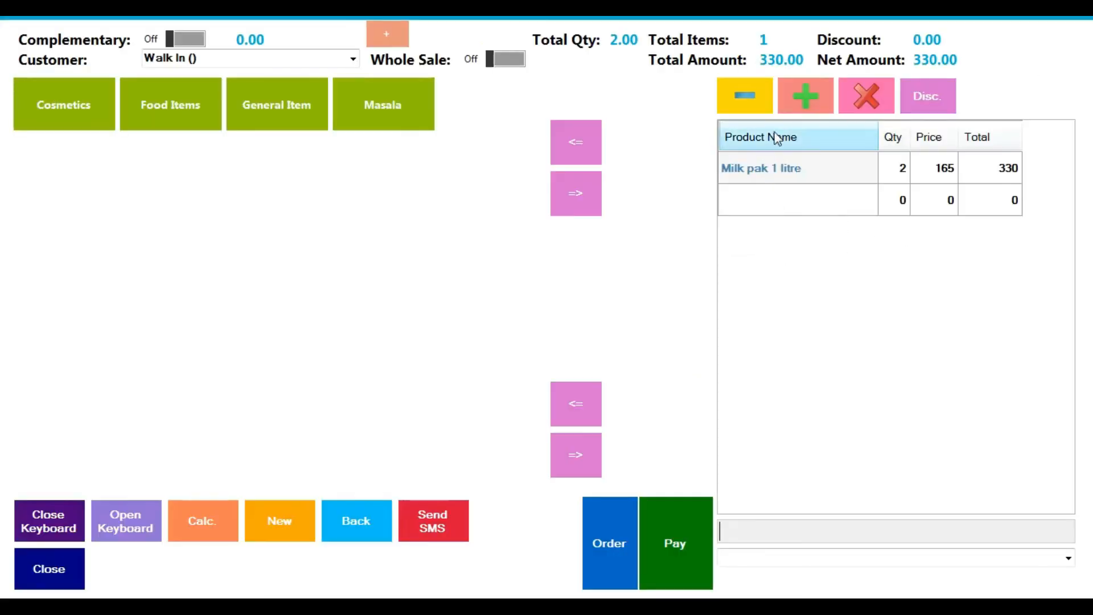
{"action": "left_click", "coordinate": [779, 556]}
{"action": "type", "text": "olper milk 250ml"}
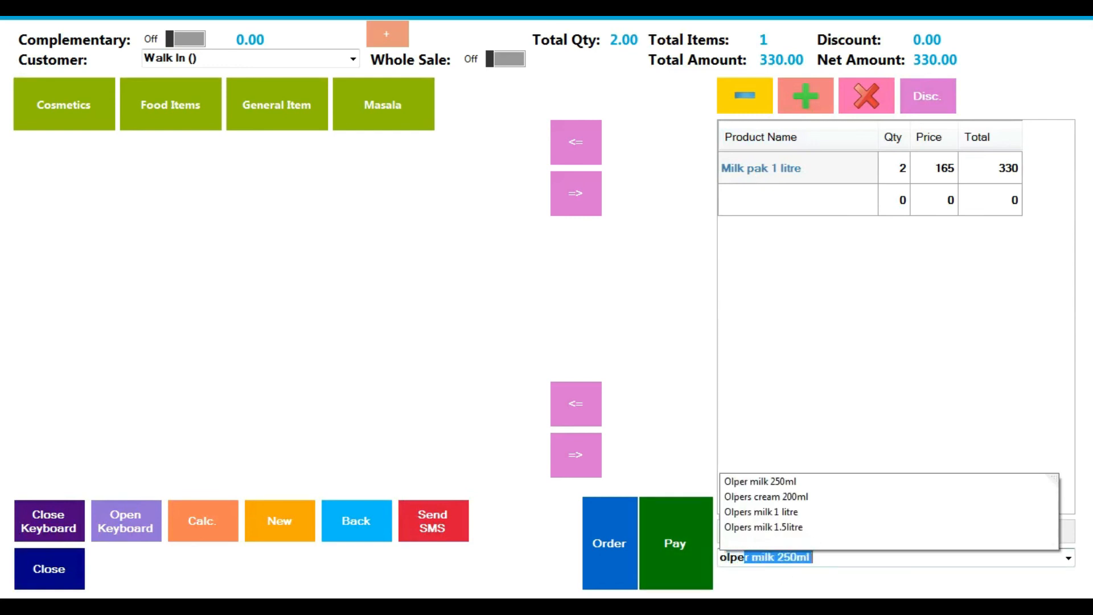
{"action": "key", "text": "Down"}
{"action": "key", "text": "Down"}
{"action": "key", "text": "Return"}
{"action": "key", "text": "Return"}
Step: Pay the reopened order in full and decline printing the receipt
{"action": "left_click", "coordinate": [676, 561]}
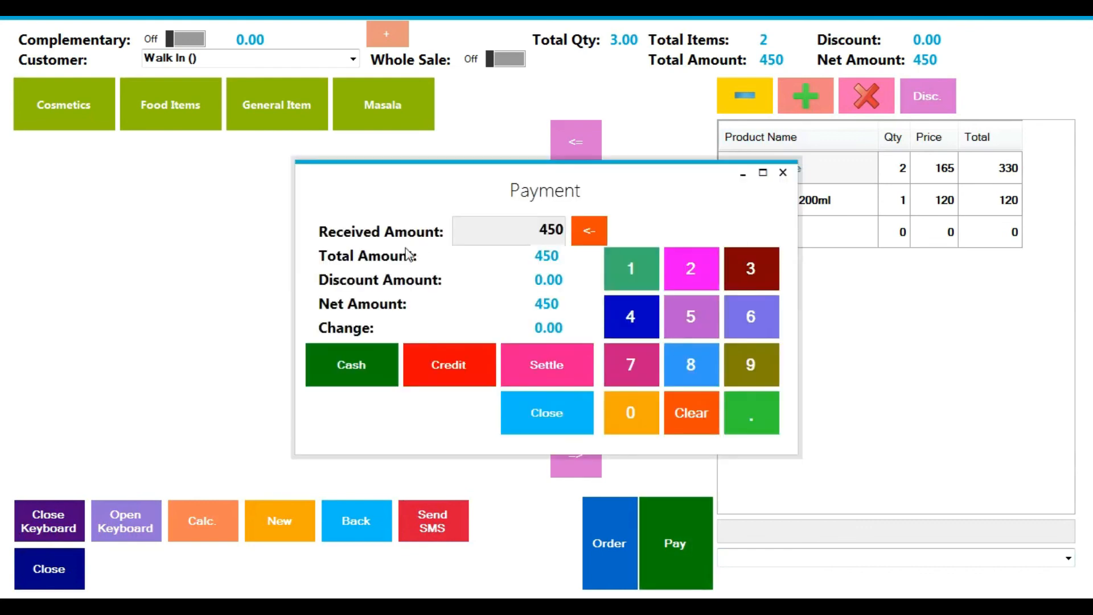
{"action": "key", "text": "Return"}
{"action": "left_click", "coordinate": [946, 376]}
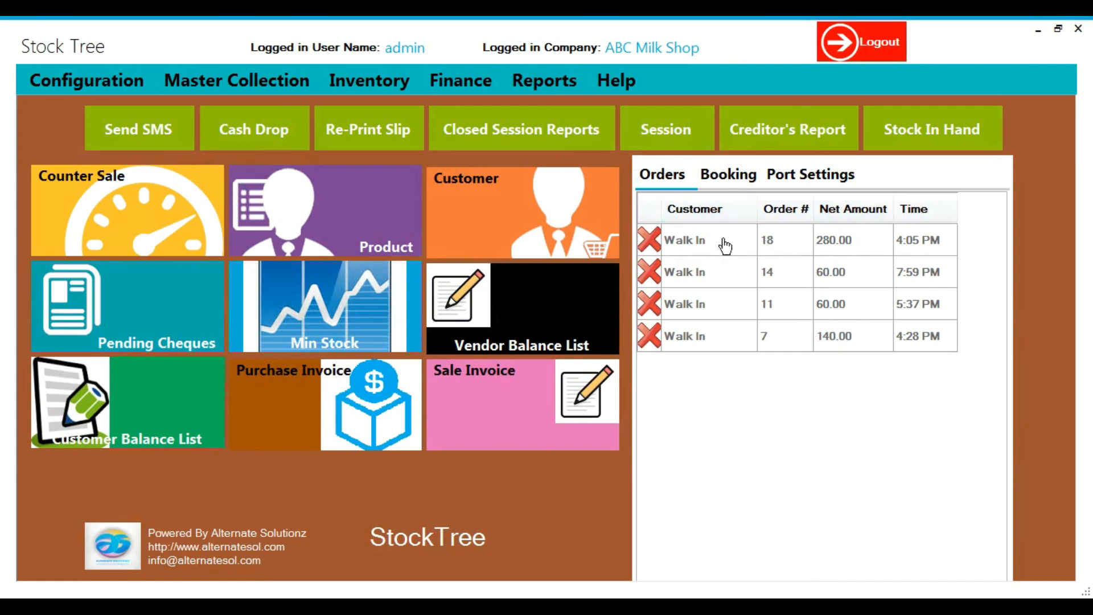
Step: Cancel the pending walk-in order with a net amount of 280.00
{"action": "left_click", "coordinate": [649, 239]}
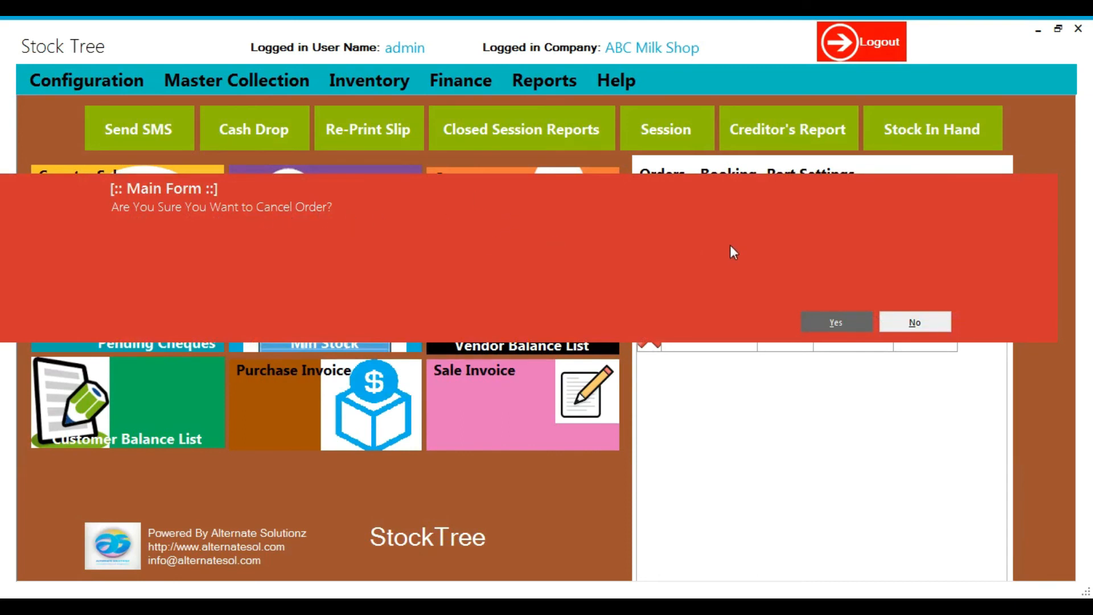
{"action": "left_click", "coordinate": [849, 323]}
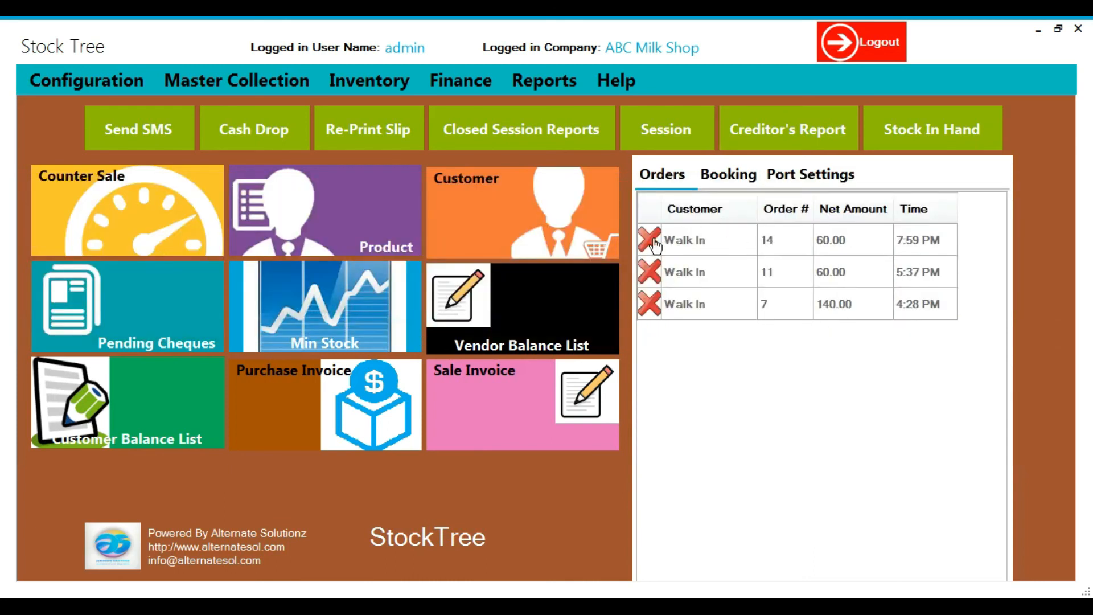